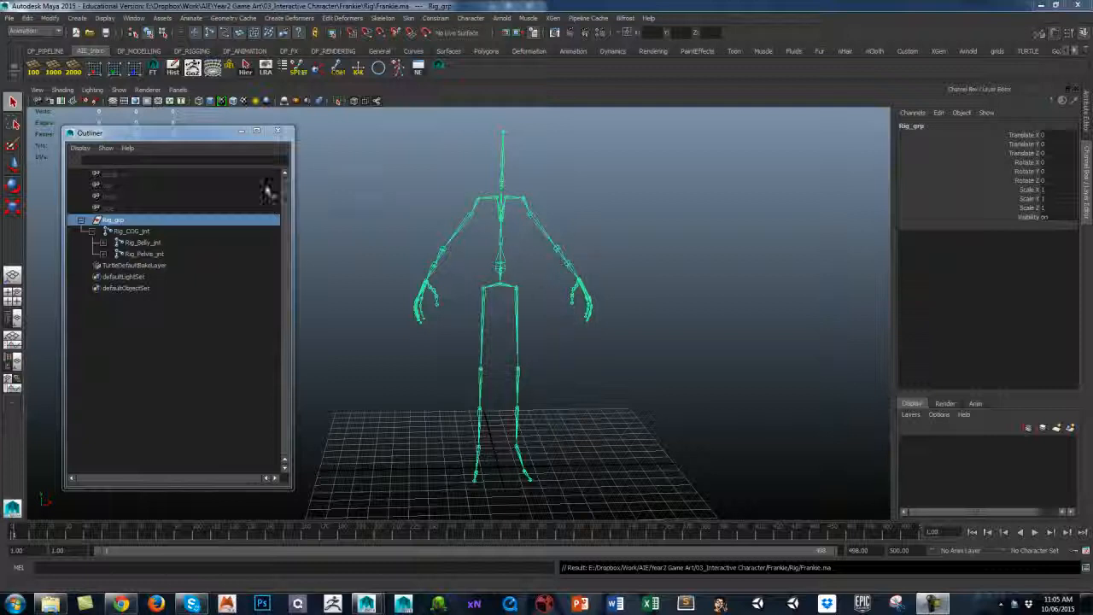
Open the scene Frankie_04.ma from the Frankie project's Skin folder and dismiss the scene-reading notice.
left_click(8, 18)
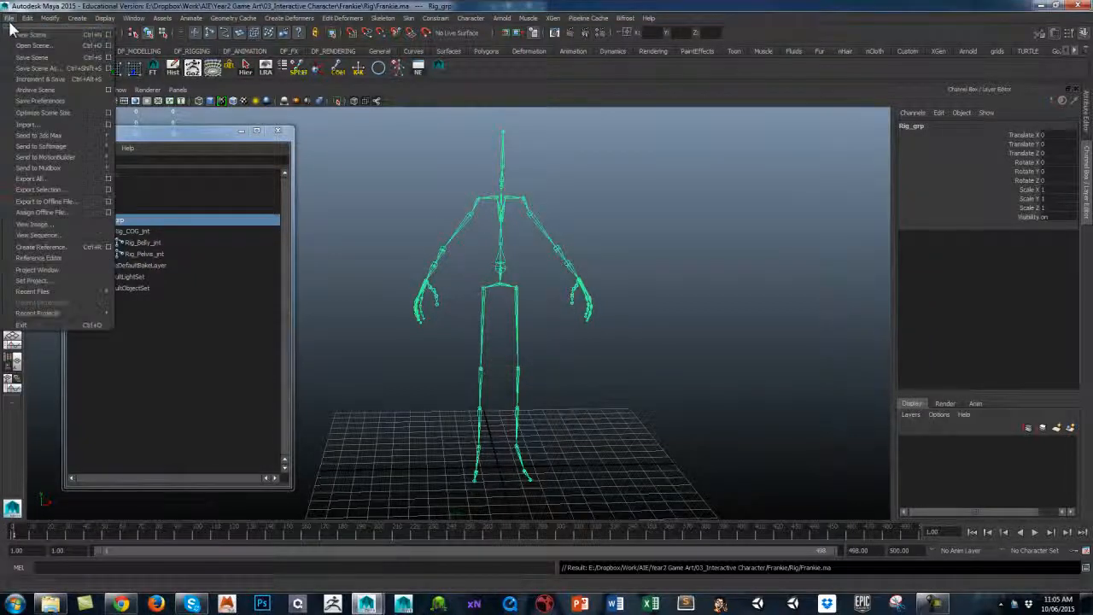
left_click(31, 46)
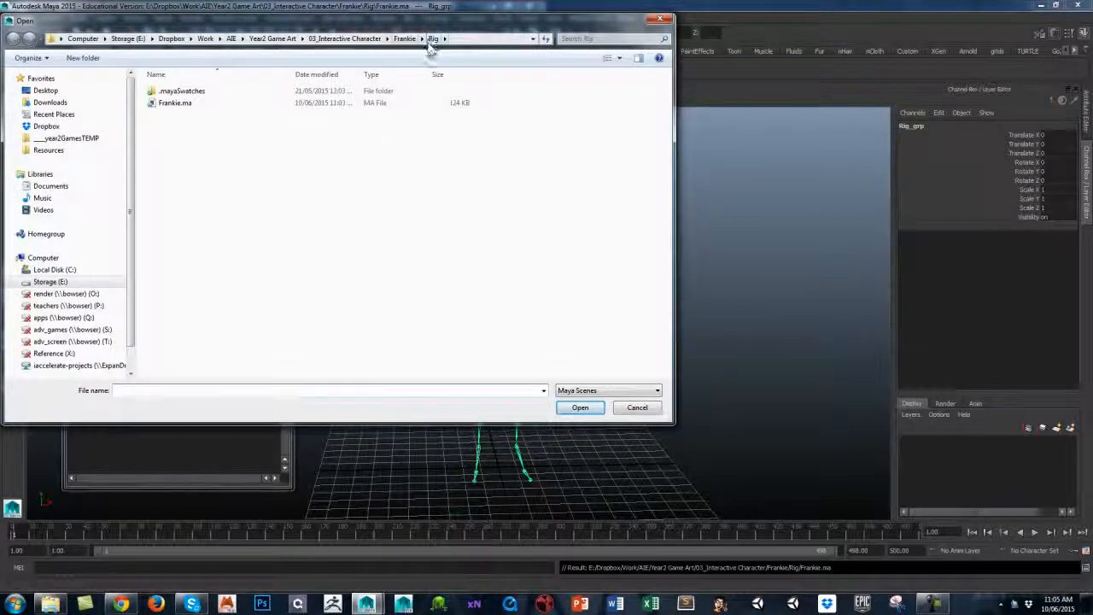
left_click(407, 39)
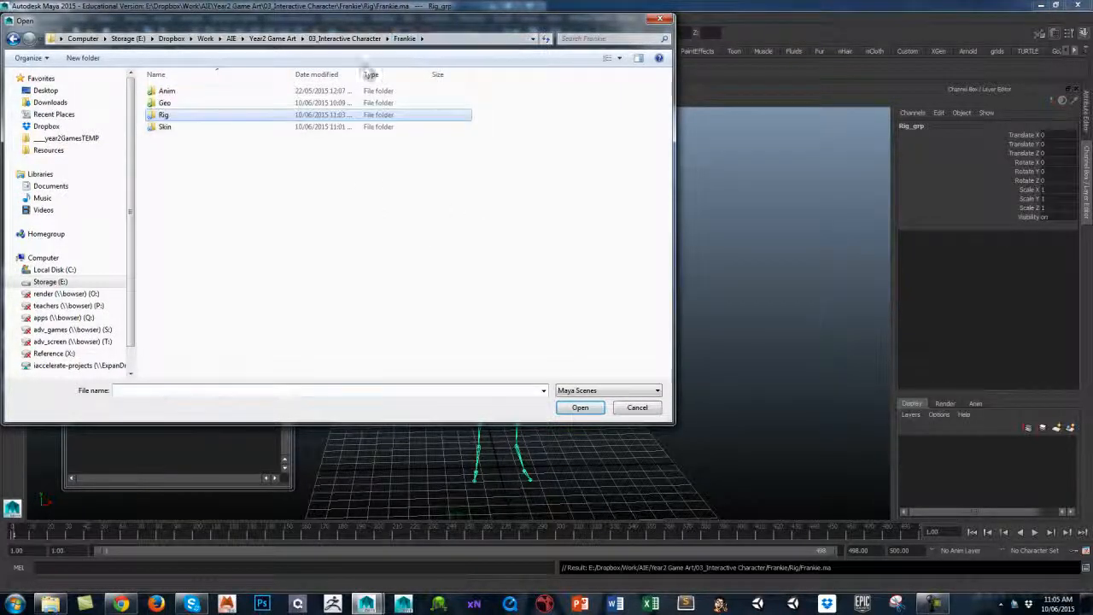
double_click(165, 128)
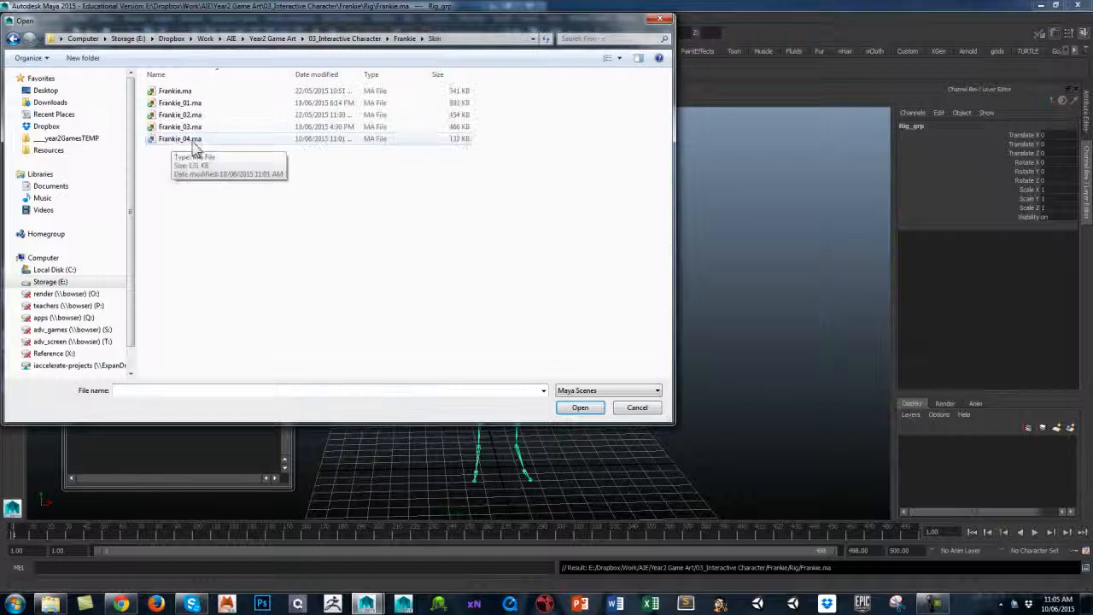
left_click(180, 142)
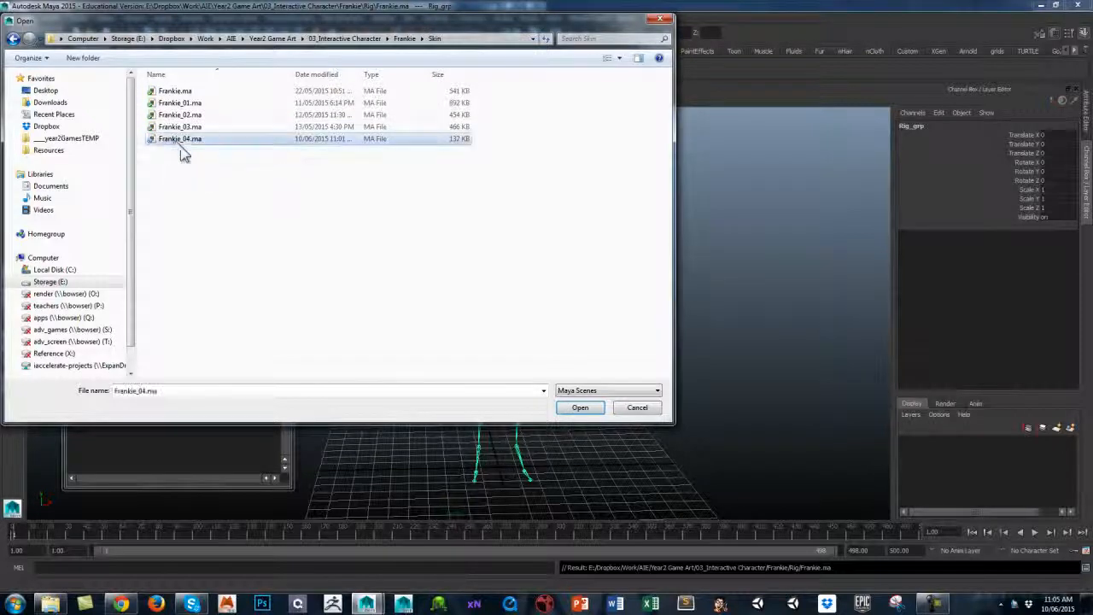
left_click(580, 407)
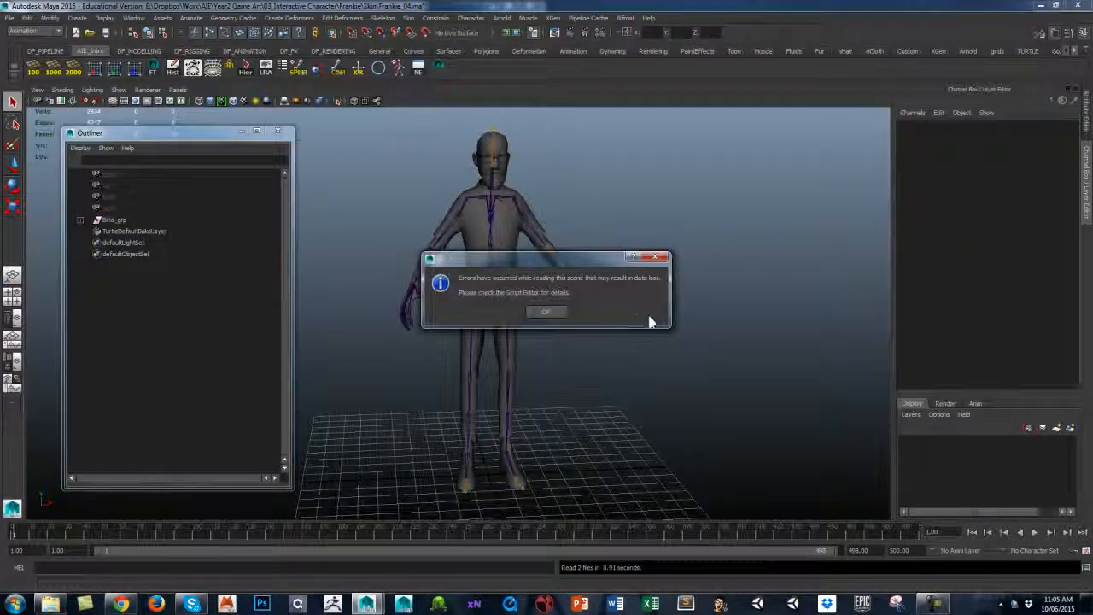
left_click(565, 312)
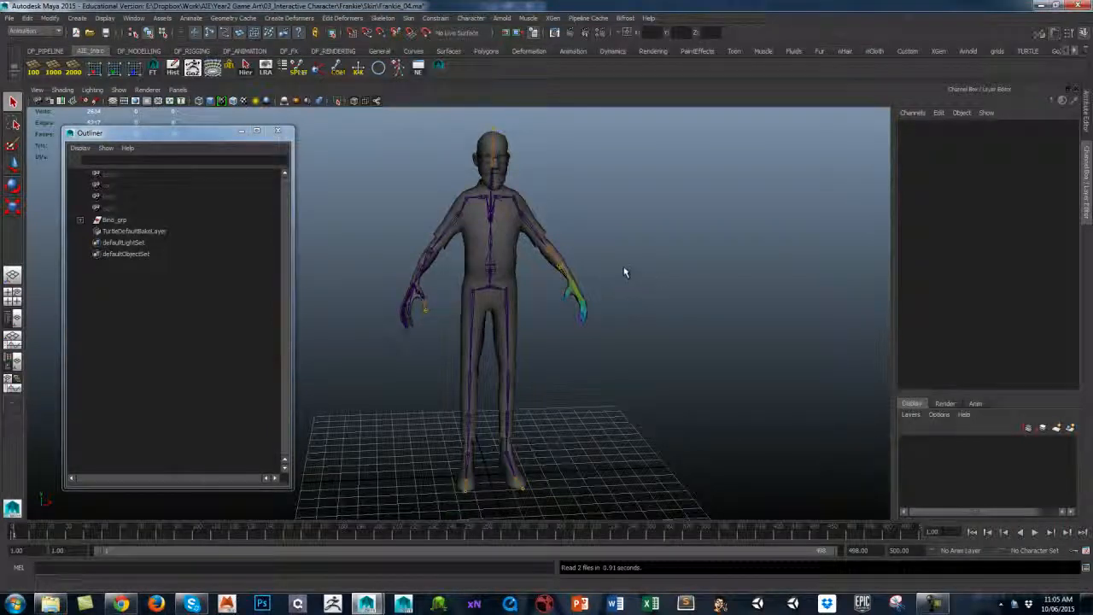
Select the Bind_COG_jnt root joint and expand Bind_grp to examine the bind skeleton's hierarchy.
left_click_drag(643, 351, 642, 325, "alt")
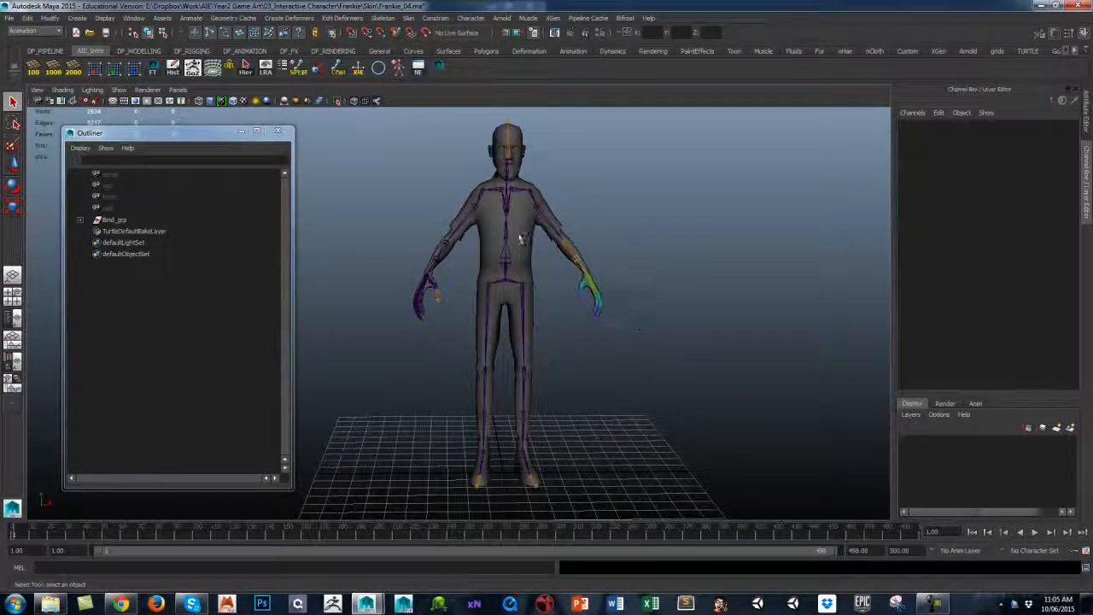
left_click(508, 256)
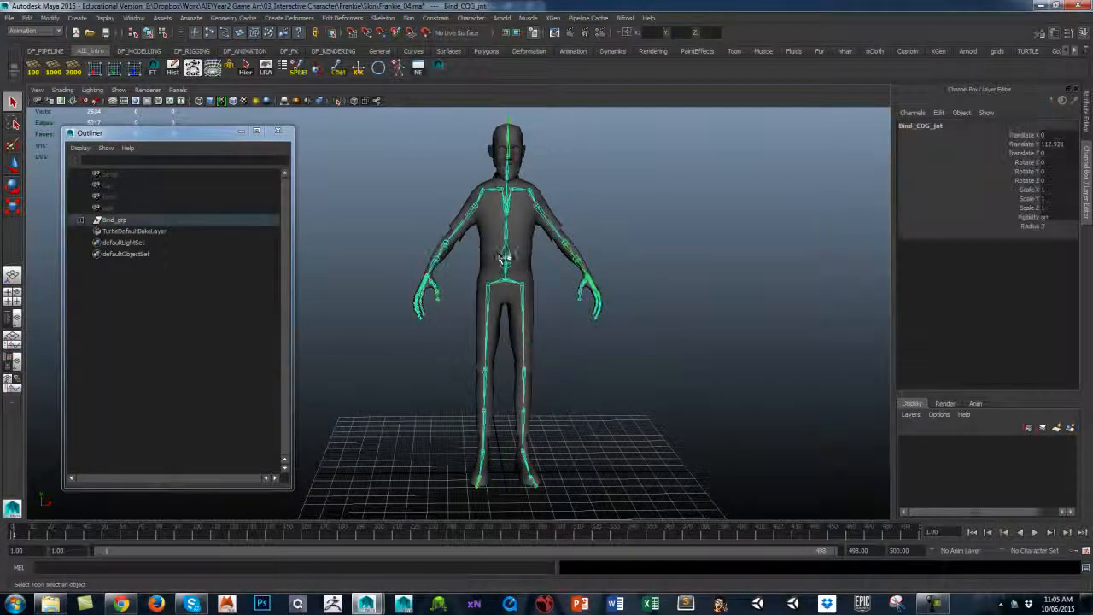
left_click(80, 221)
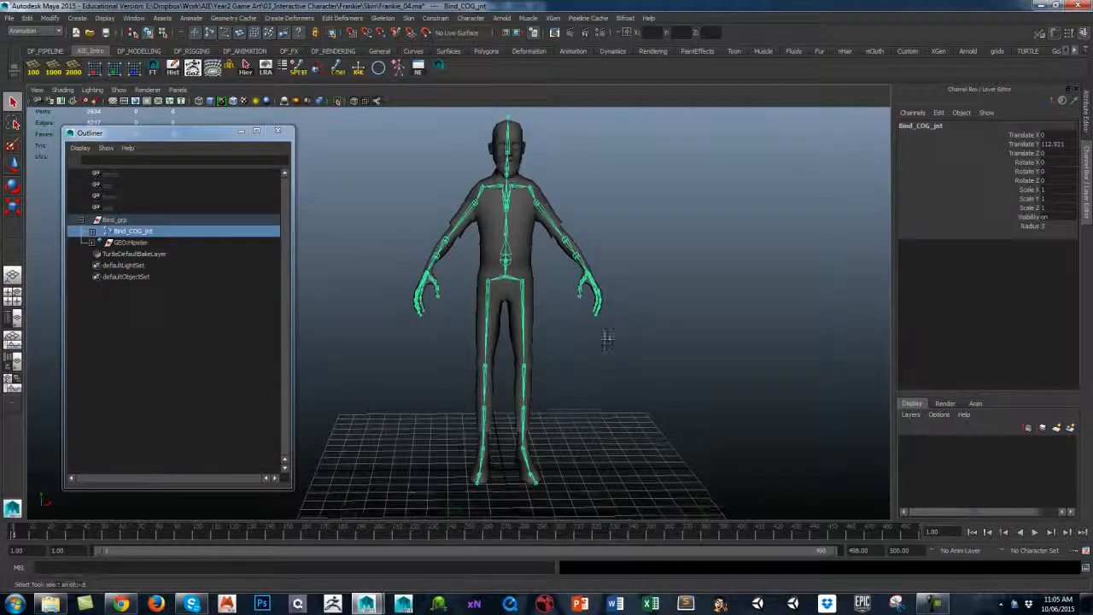
left_click_drag(606, 340, 610, 361, "alt")
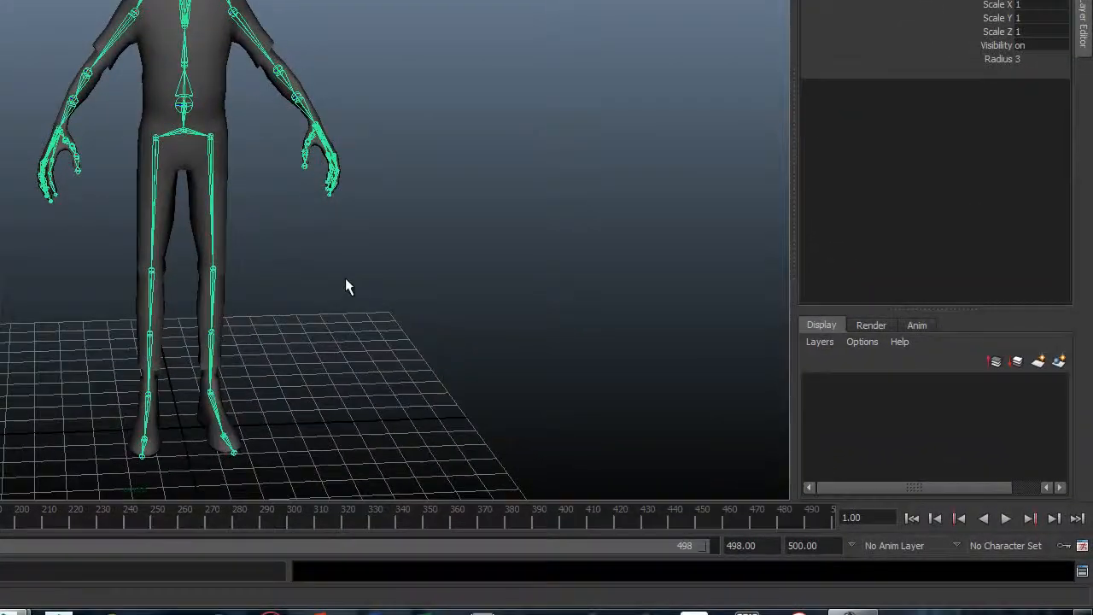
mouse_move(345, 286)
left_mouse_down("alt")
mouse_move(288, 285)
mouse_move(346, 285)
mouse_move(342, 268)
left_mouse_up("alt")
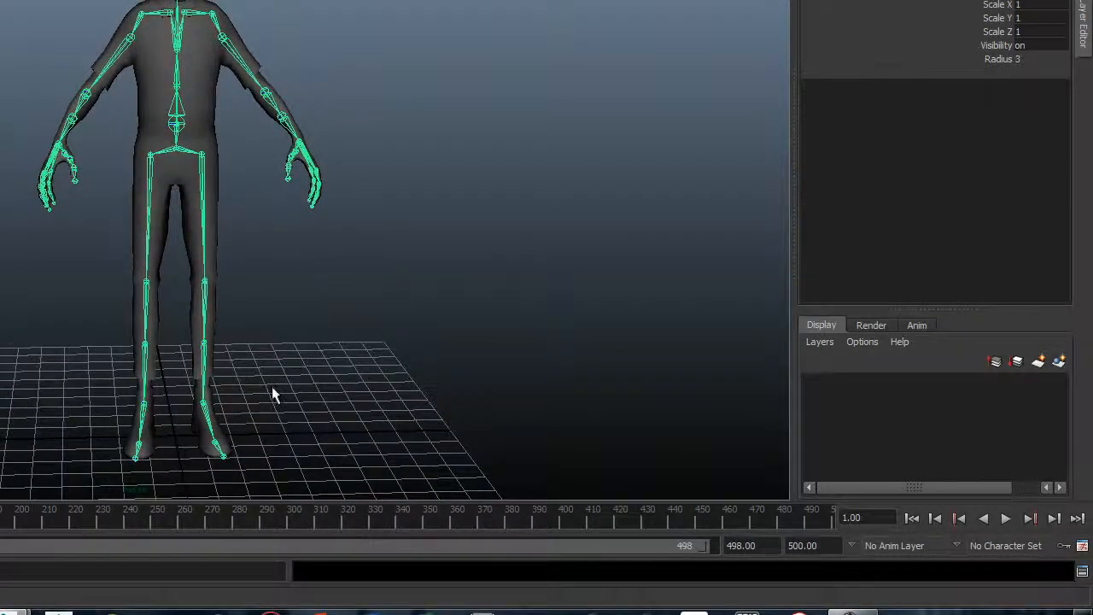
Select the shoes and arms meshes in turn to examine the character's separate geometry pieces, and clear the selection.
left_click(222, 437)
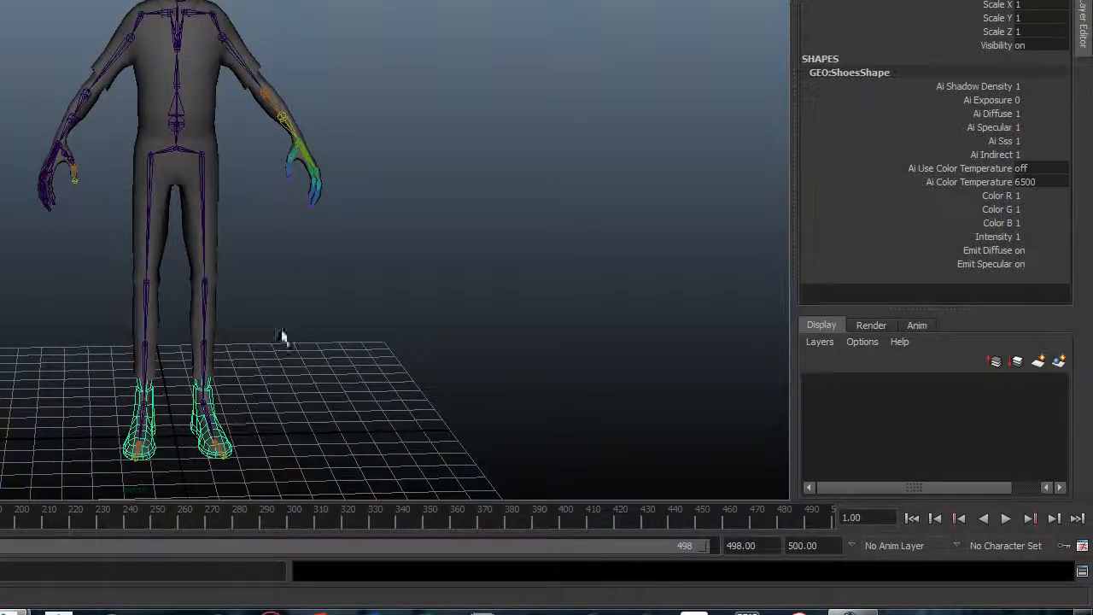
left_click_drag(283, 340, 322, 316, "alt")
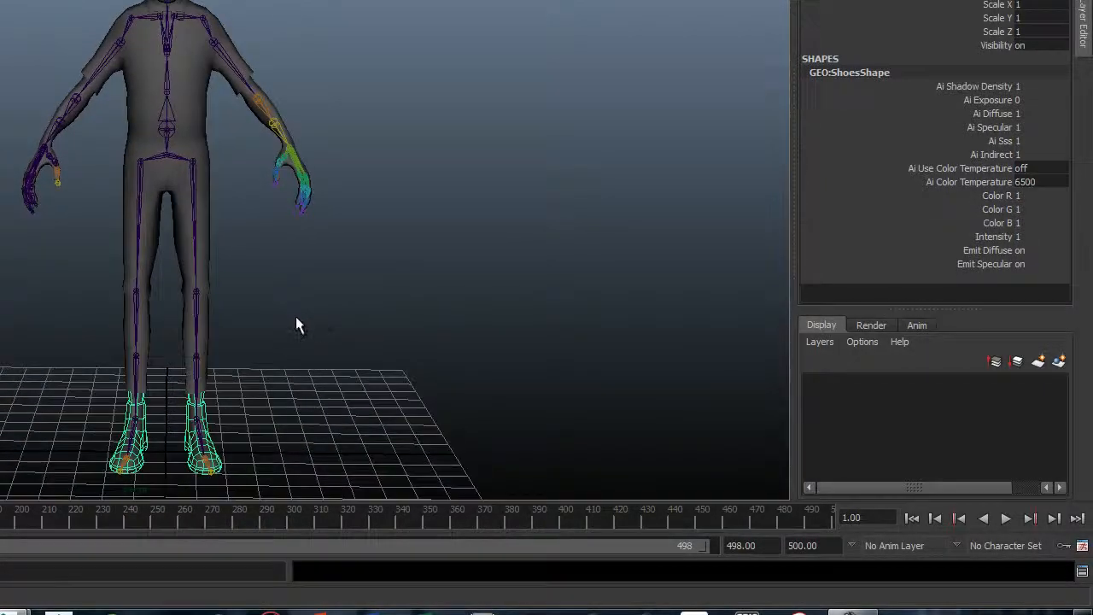
left_click(239, 434)
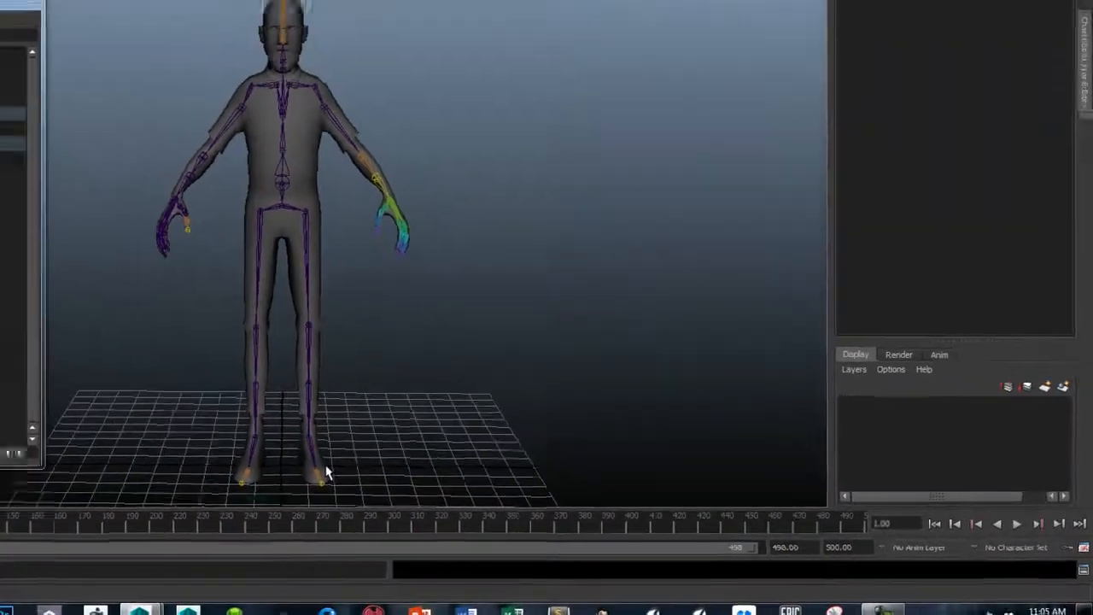
left_click(212, 462)
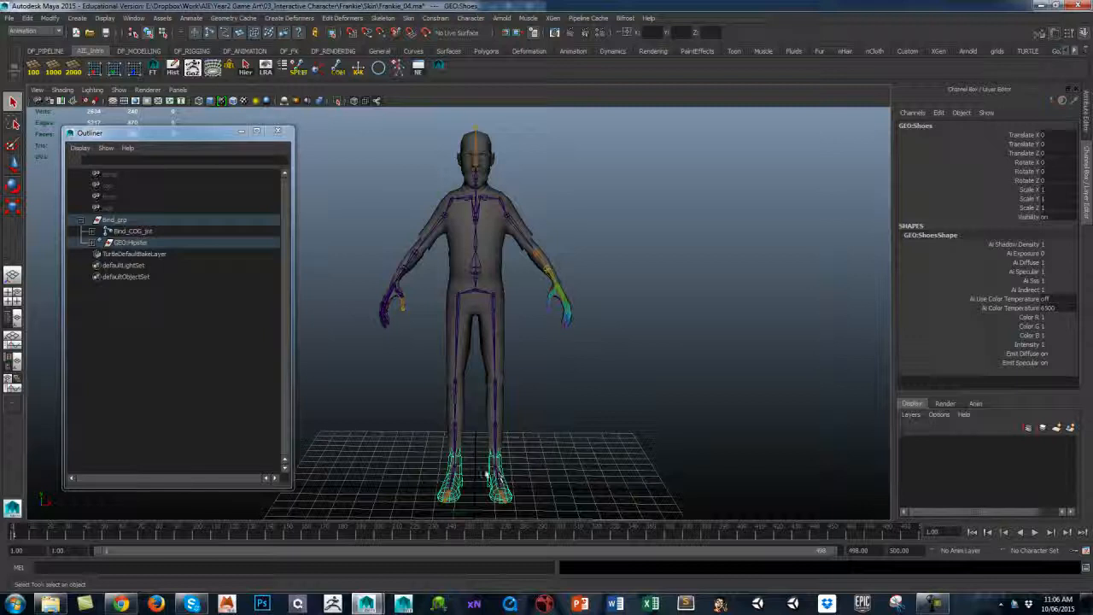
left_click(540, 273)
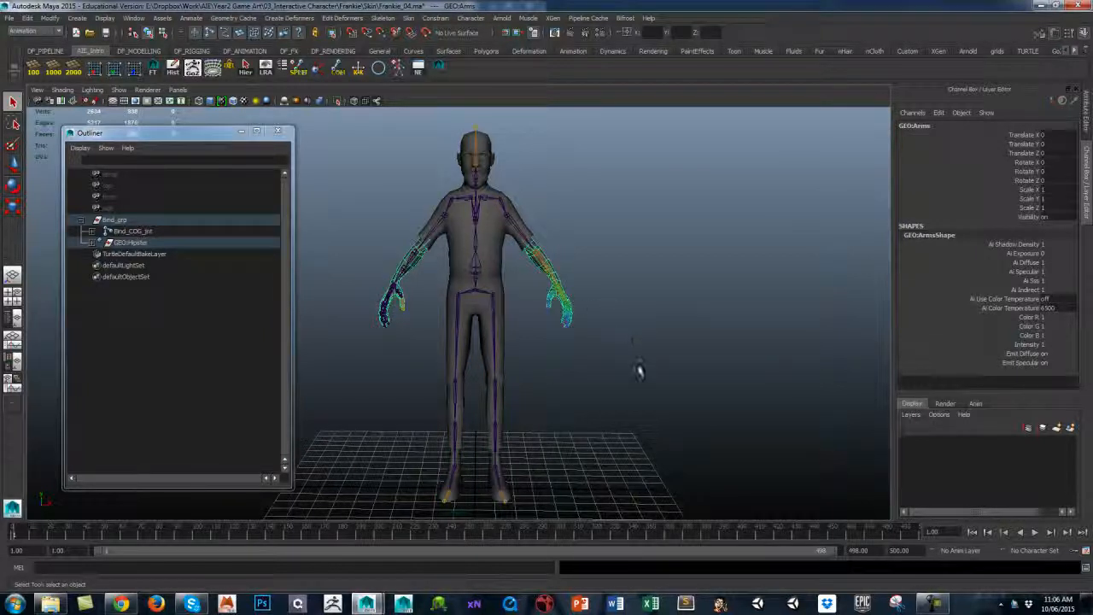
left_click_drag(549, 378, 646, 339, "alt")
left_click(644, 341)
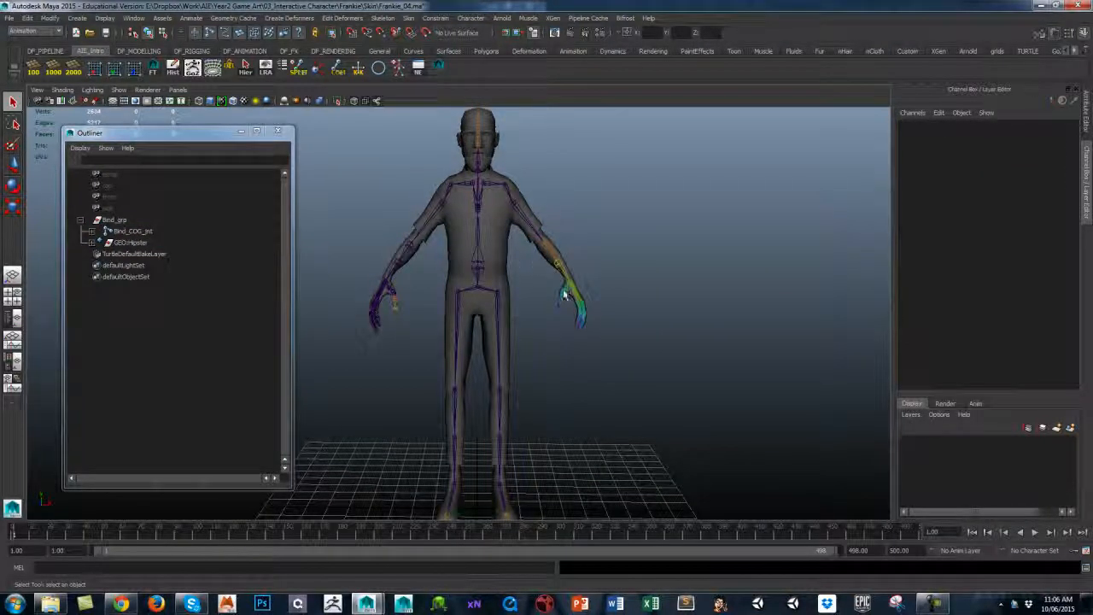
Examine the lower legs and the GEO:Shoes mesh up close from an angled view, leaving nothing selected.
mouse_move(615, 373)
left_mouse_down("alt")
mouse_move(615, 342)
mouse_move(618, 354)
left_mouse_up("alt")
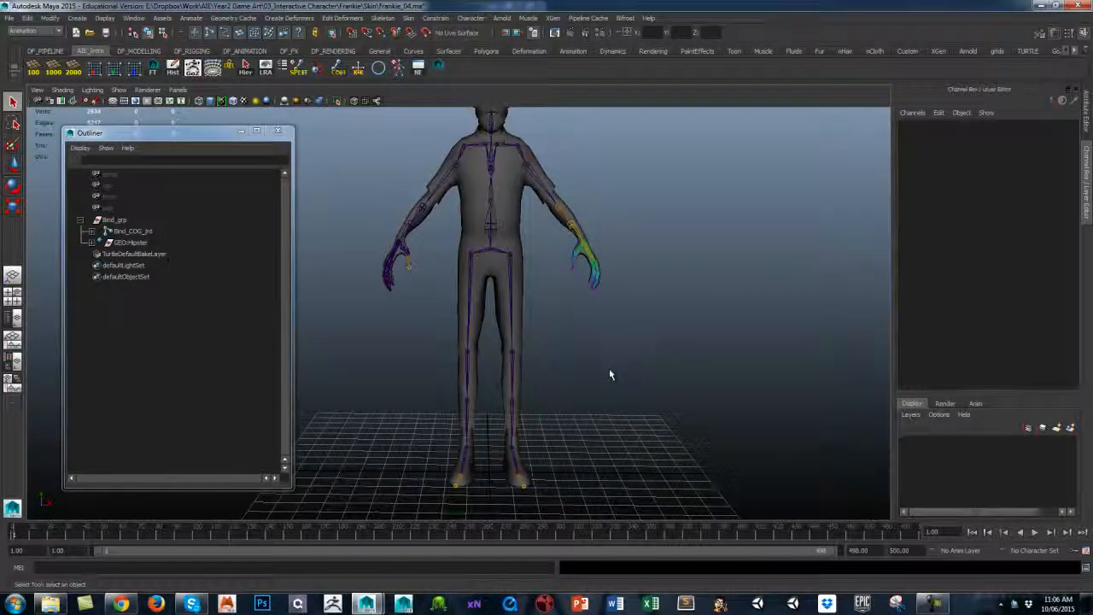
left_click_drag(598, 385, 588, 407, "alt")
middle_click_drag(588, 407, 574, 337, "alt")
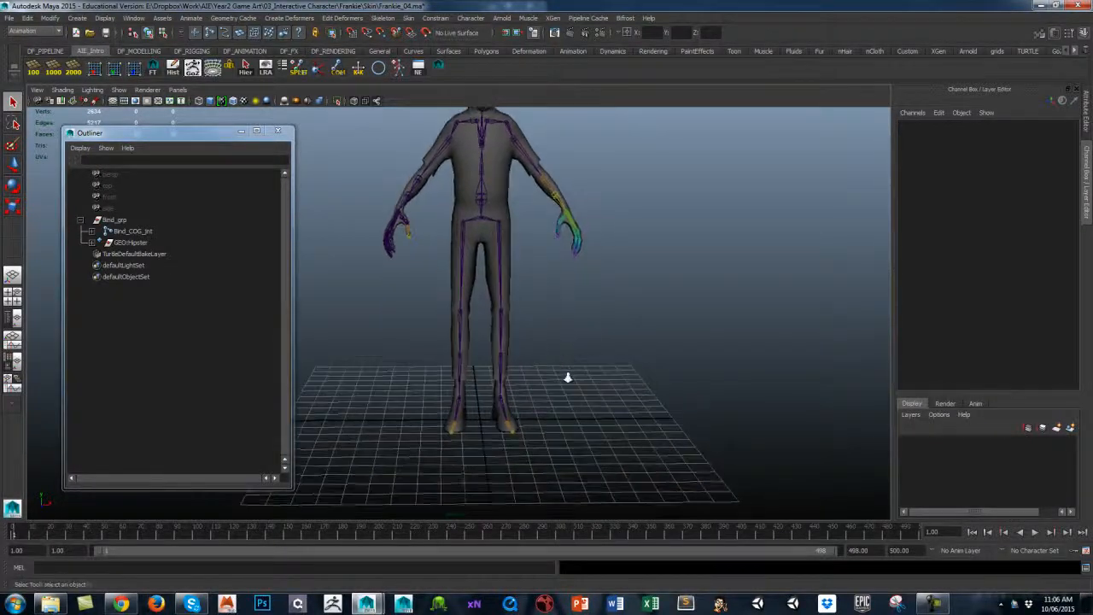
right_click_drag(566, 378, 668, 352, "alt")
left_click_drag(668, 352, 598, 319, "alt")
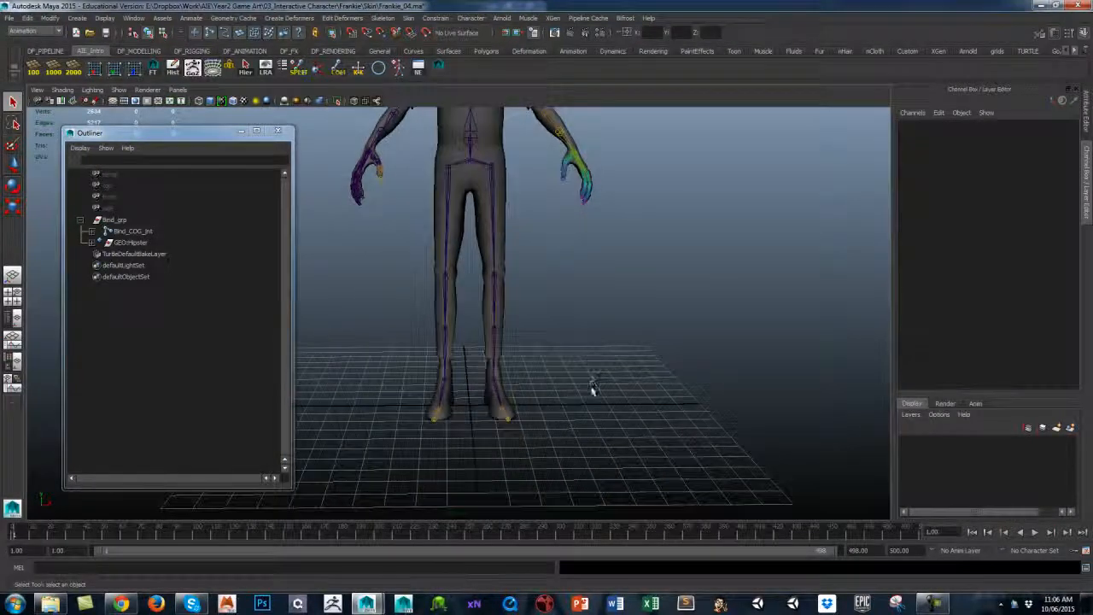
left_click_drag(586, 378, 579, 417, "alt")
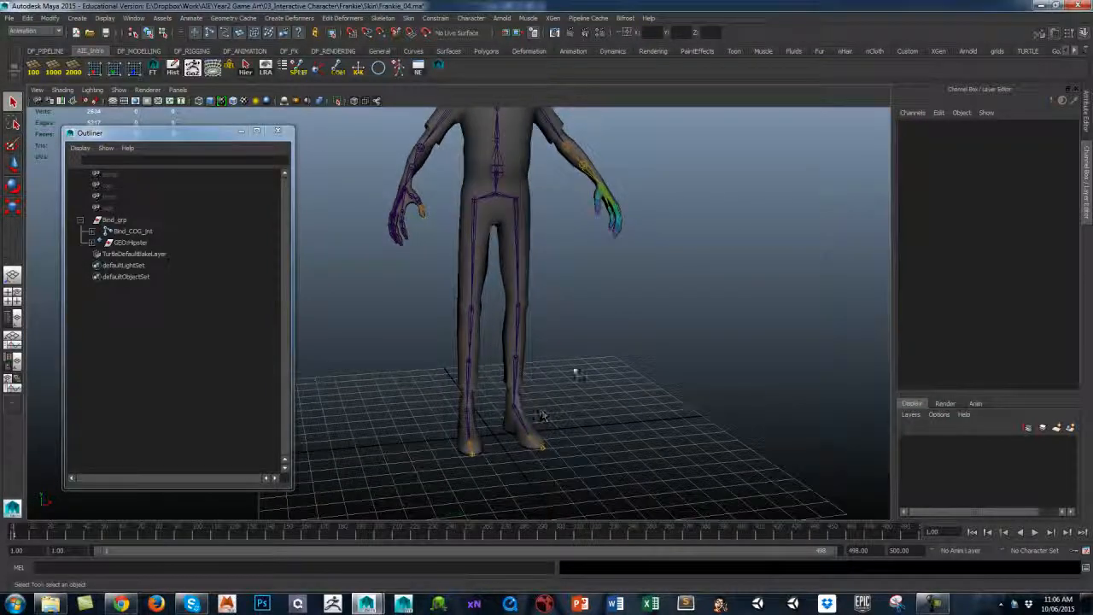
left_click(513, 429)
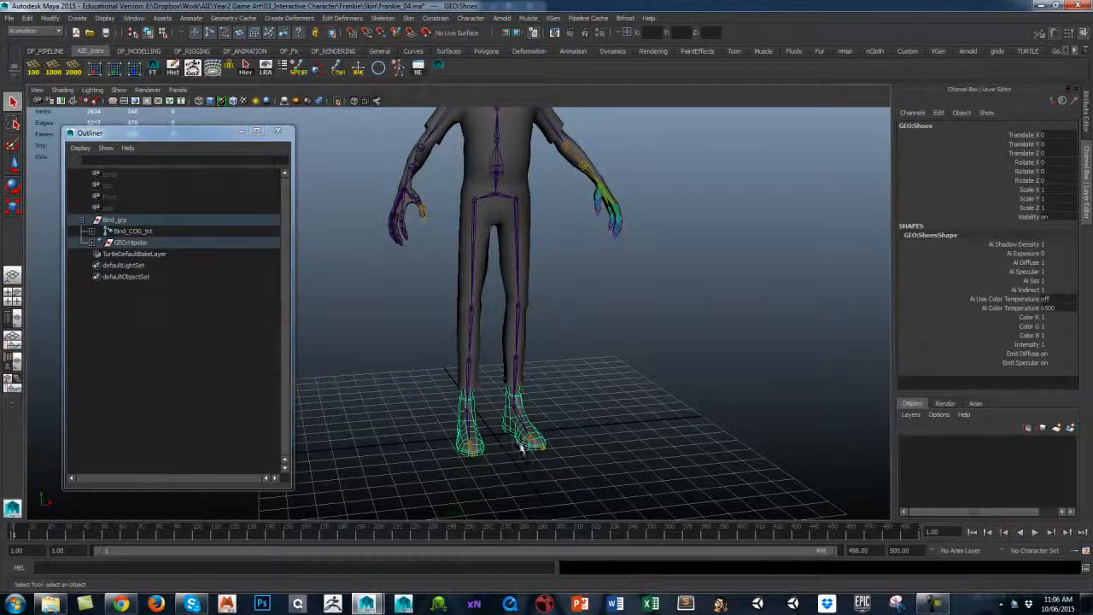
right_click_drag(529, 457, 622, 374, "alt")
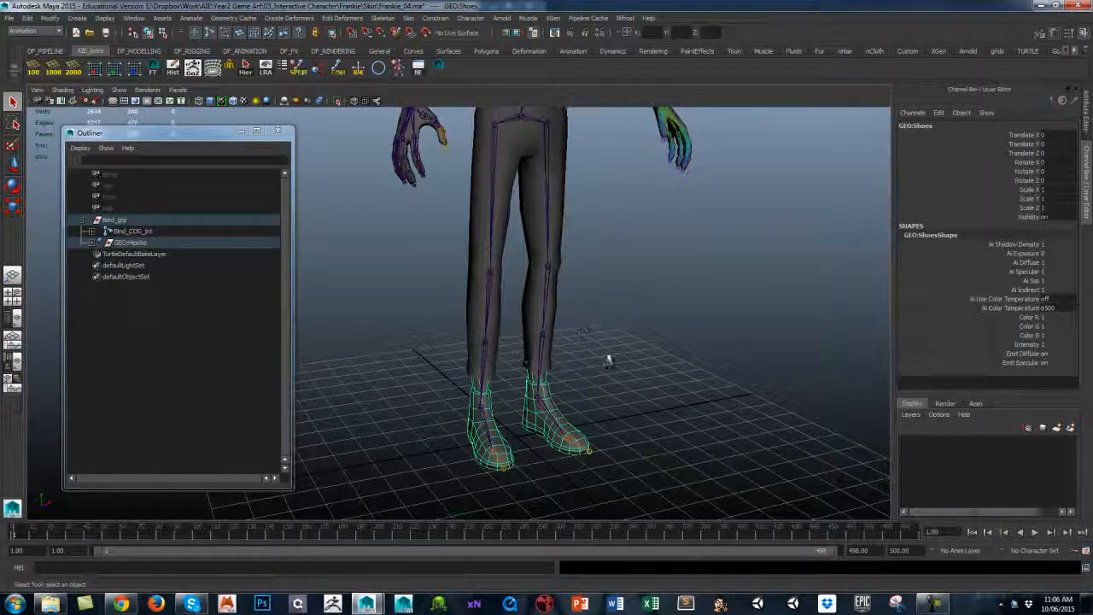
mouse_move(630, 288)
middle_mouse_down("alt")
mouse_move(643, 388)
mouse_move(626, 290)
middle_mouse_up("alt")
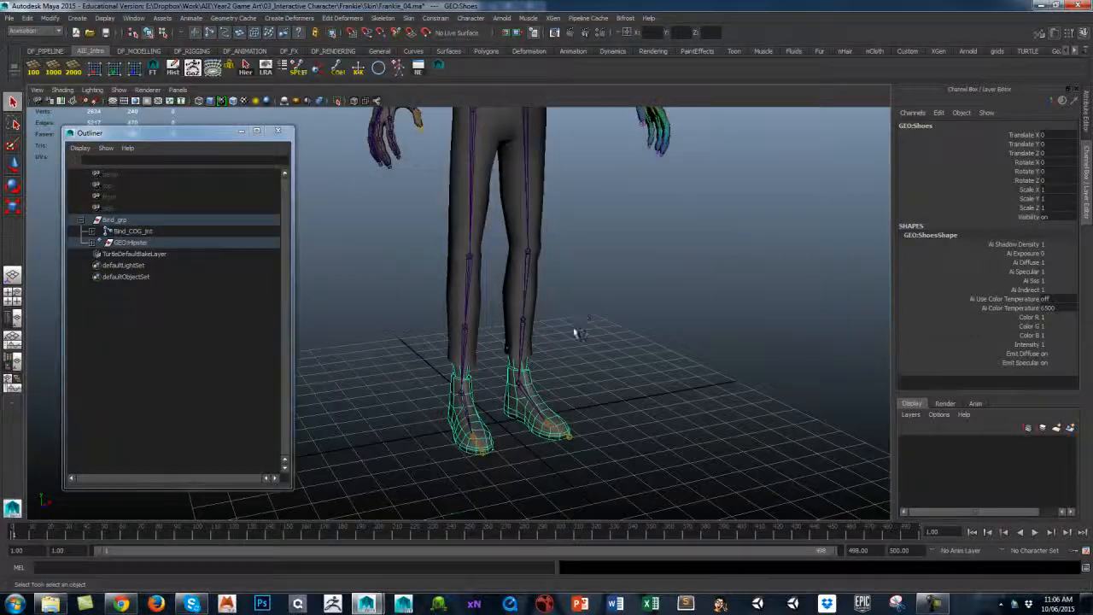
left_click_drag(614, 342, 669, 346, "alt")
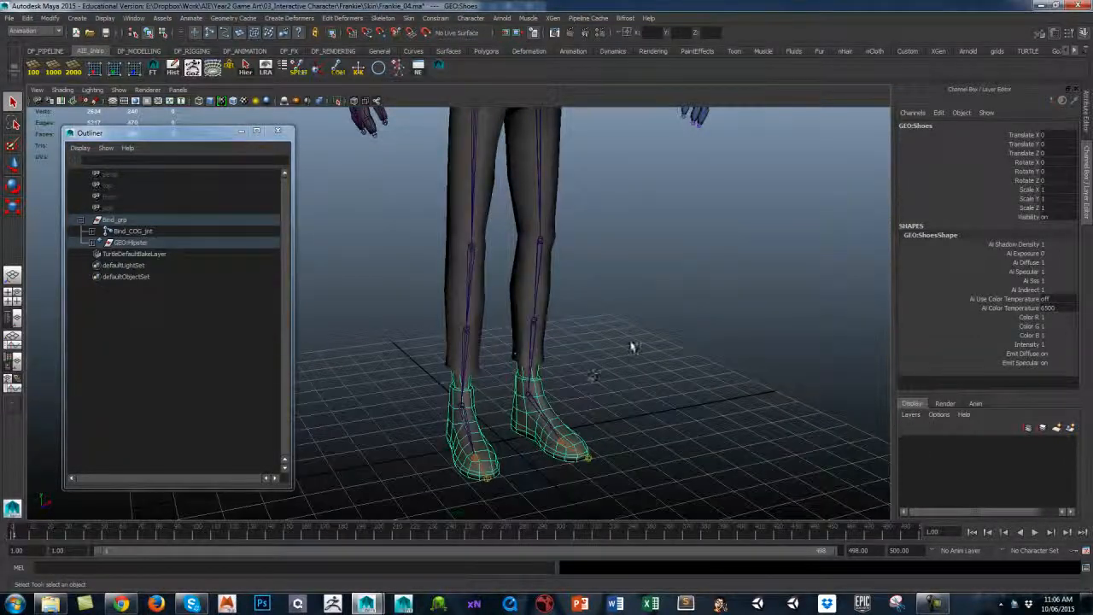
left_click(632, 346)
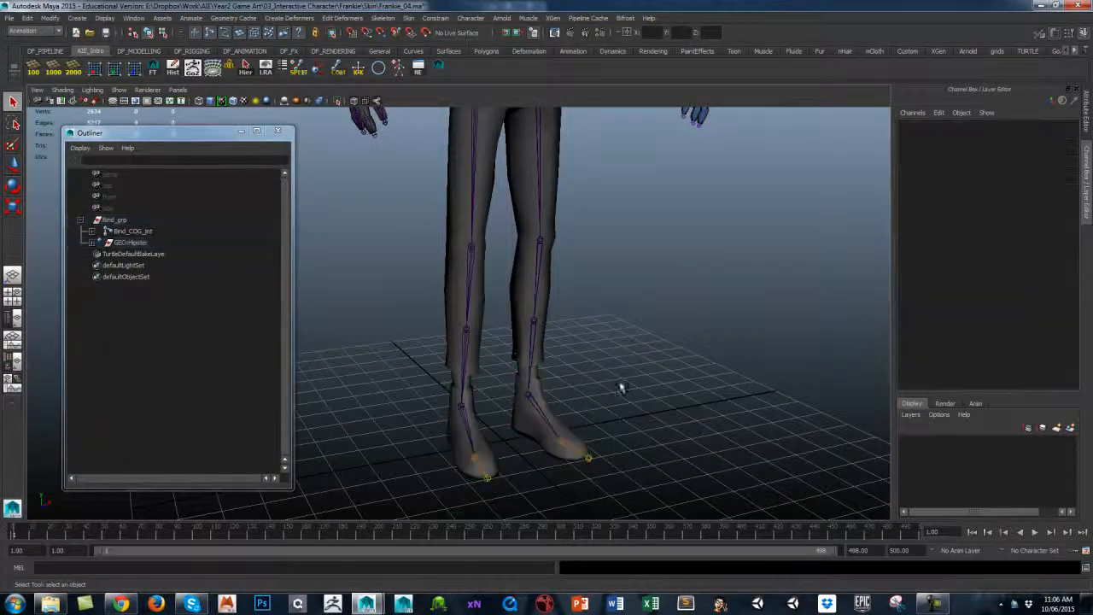
Inspect the left foot's joint chain by selecting its toe, ankle and shin joints in turn.
left_click(564, 450)
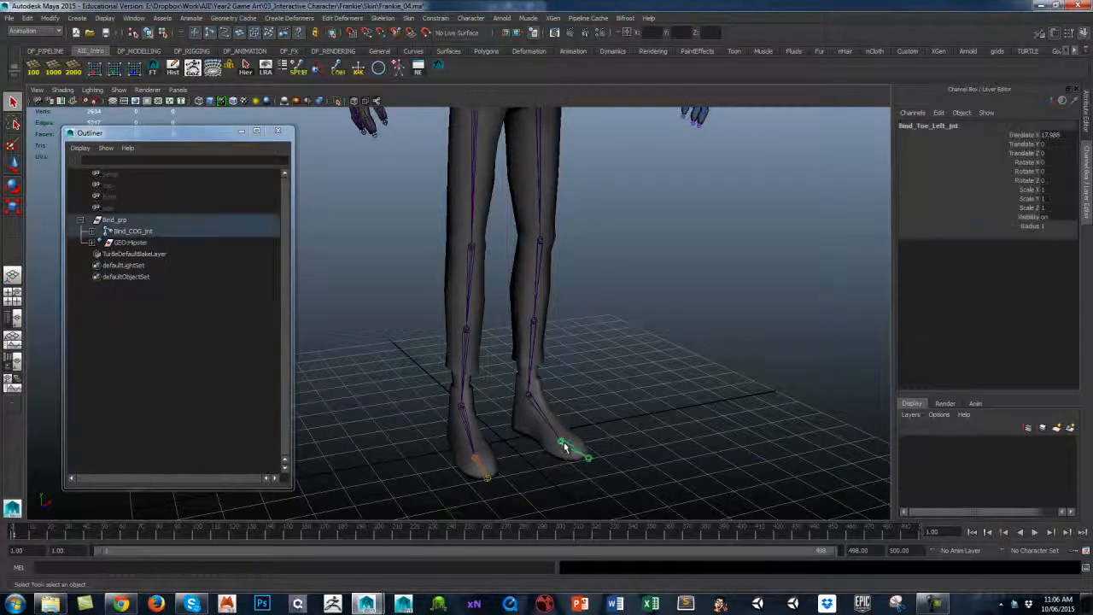
left_click(531, 393)
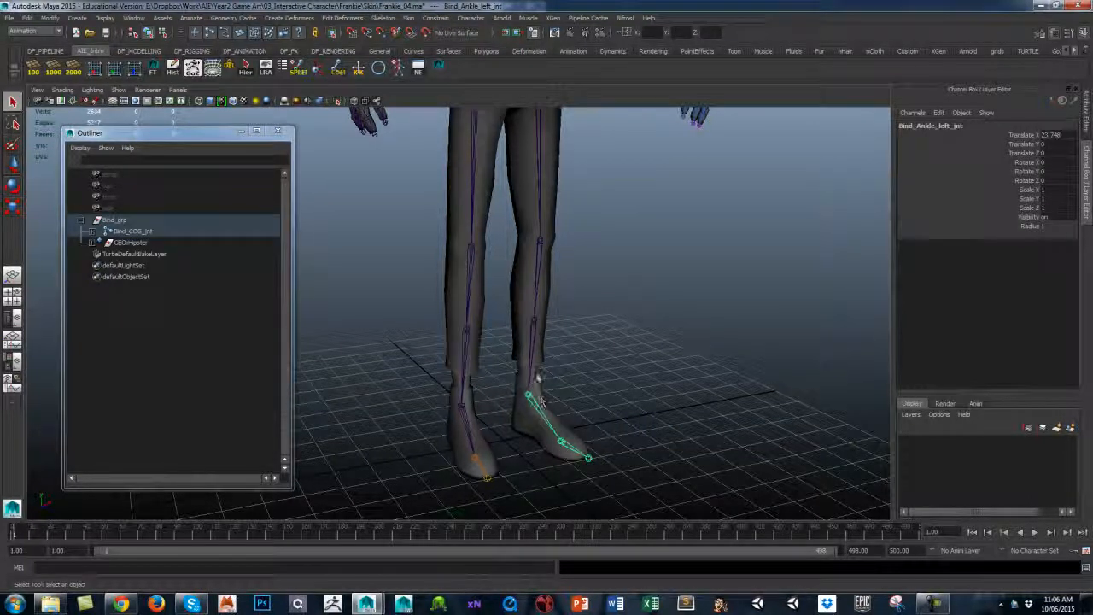
left_click(536, 341)
left_click(592, 354)
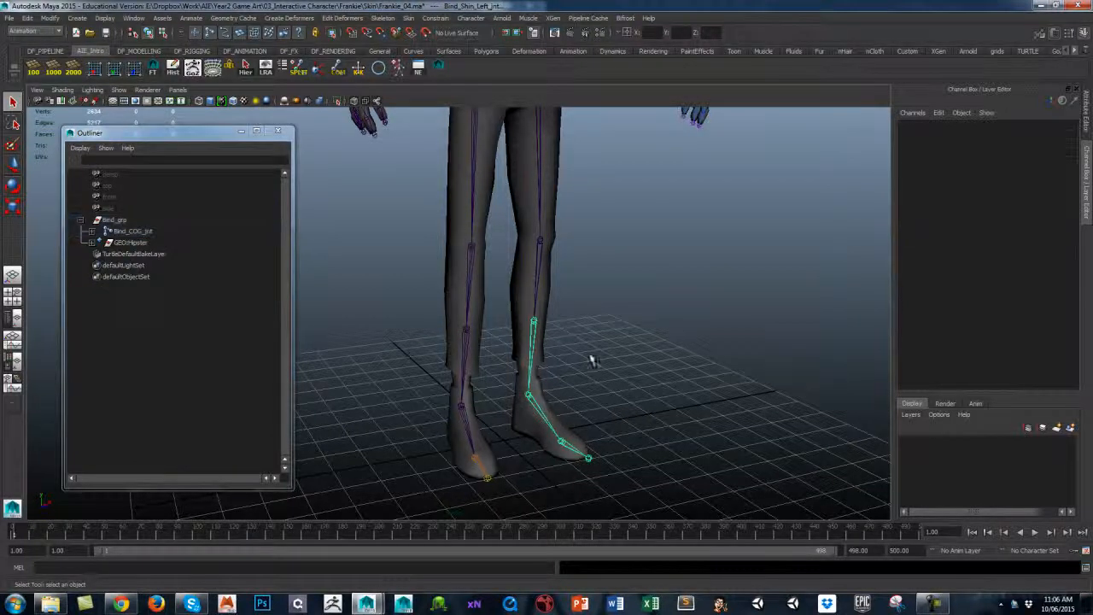
left_click(564, 444)
left_click(543, 409)
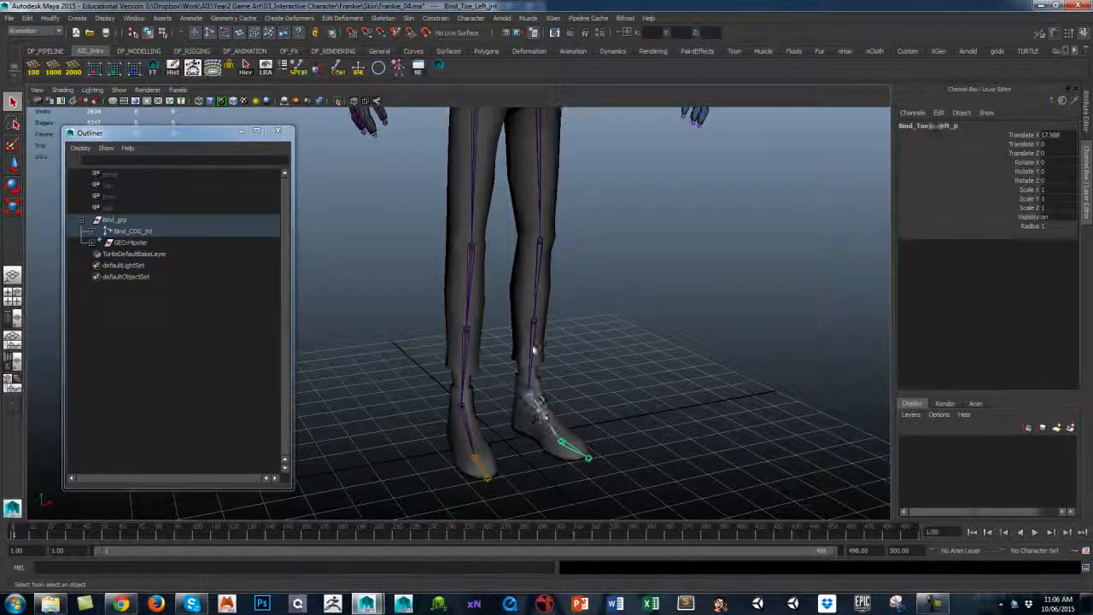
left_click(534, 346)
Check the shoes mesh against the Bind_Toe_Left_end joint at the left toe tip, and clear the selection.
left_click(532, 431)
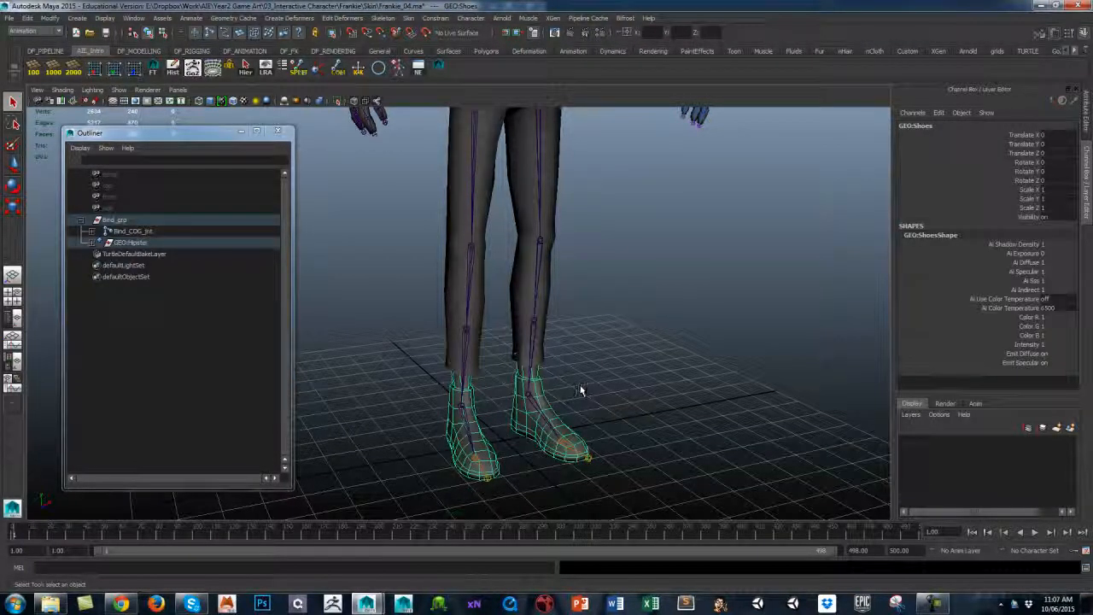
left_click(590, 375)
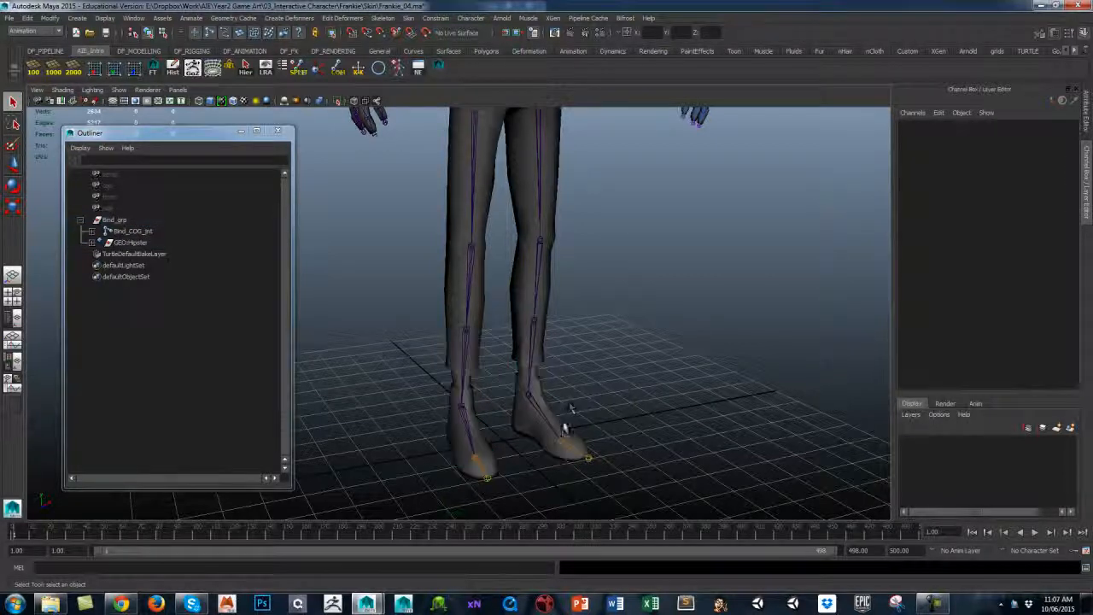
left_click(531, 428)
left_click(605, 376)
left_click(588, 456)
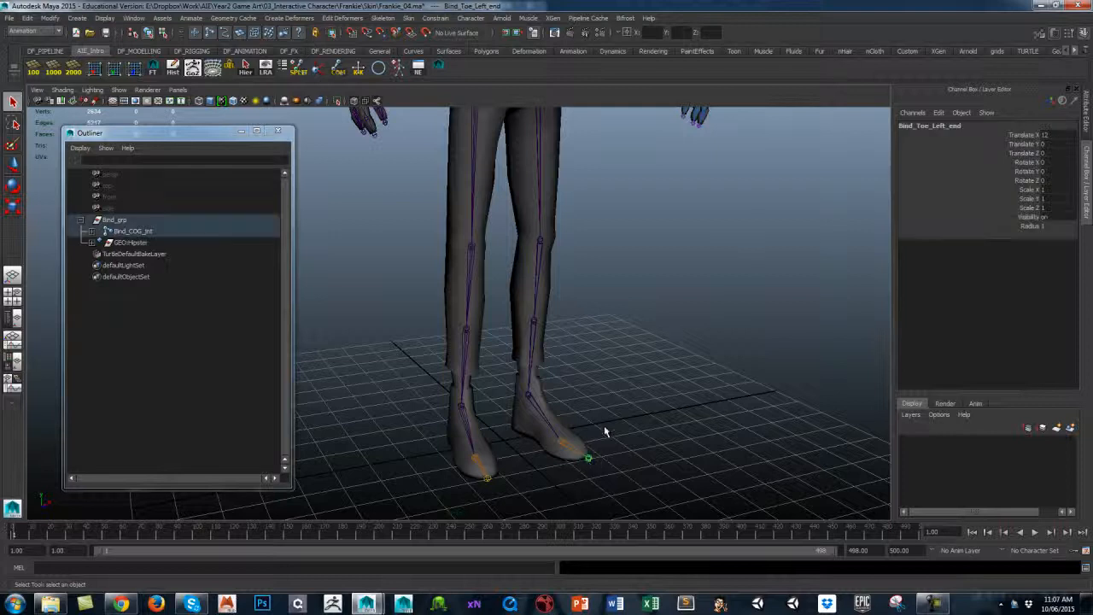
left_click(615, 433)
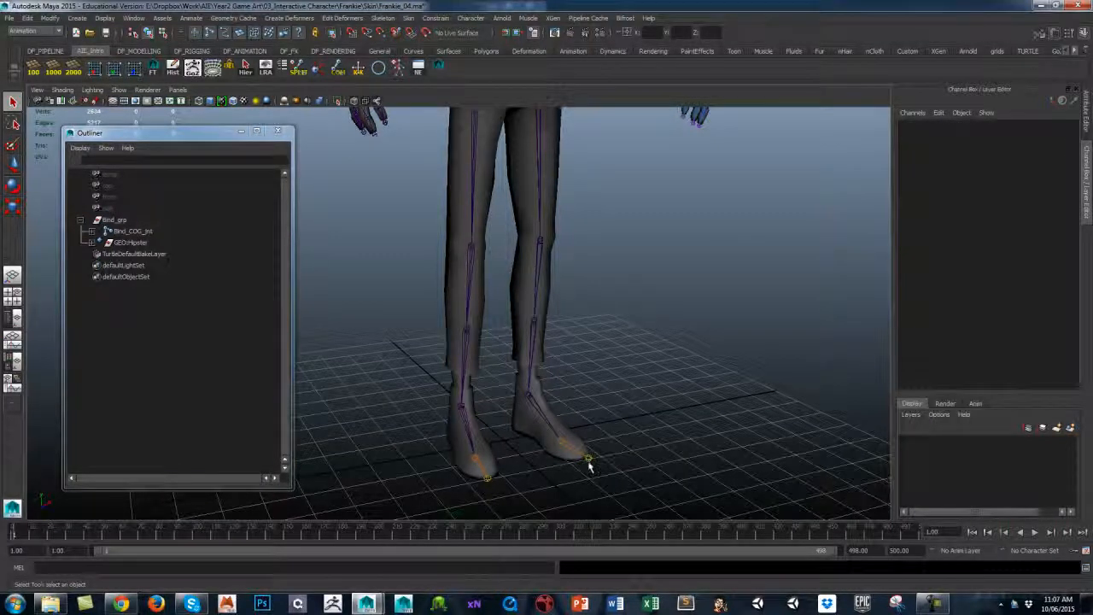
Check the left toe-tip joint, try rotating Bind_Toe_Left_jnt, undo the rotation, and clear the selection.
left_click(588, 459)
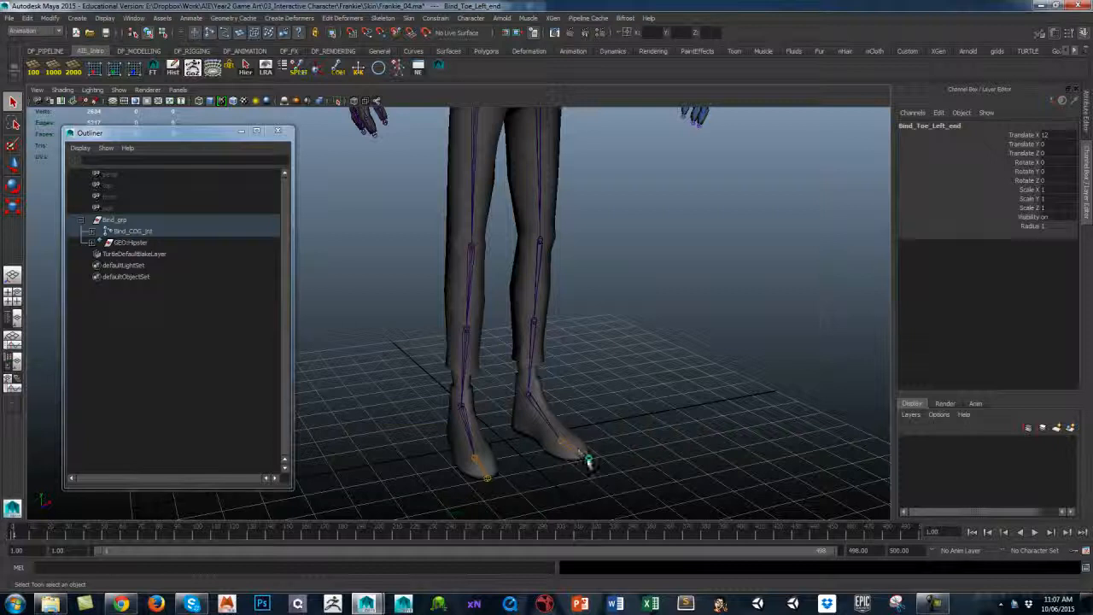
left_click(615, 376)
left_click(566, 453)
key("e")
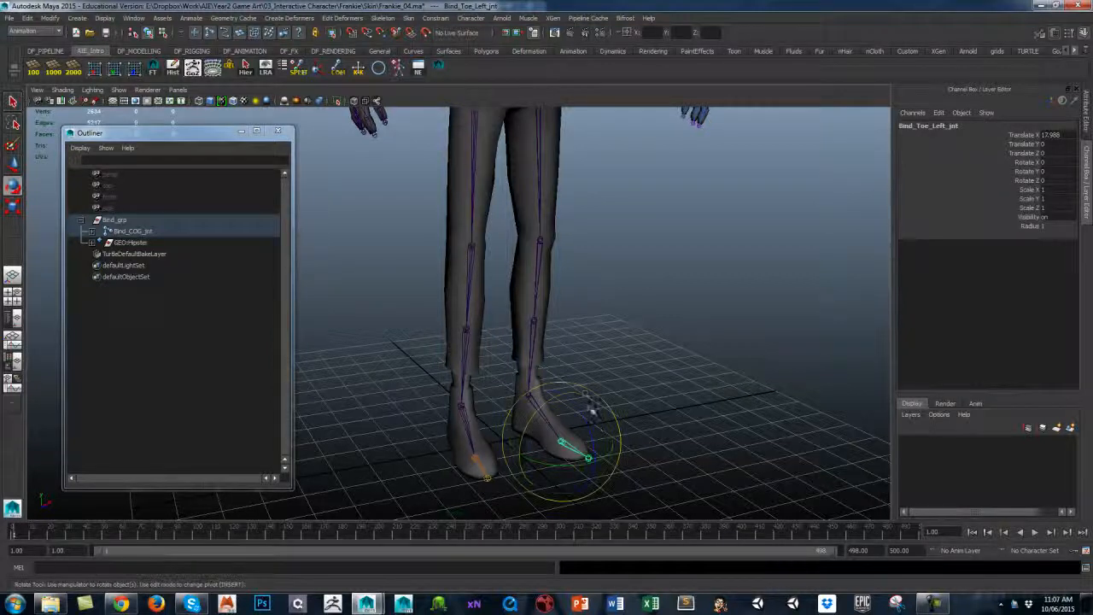
mouse_move(580, 410)
left_mouse_down()
mouse_move(573, 395)
mouse_move(581, 405)
left_mouse_up()
key("ctrl+z")
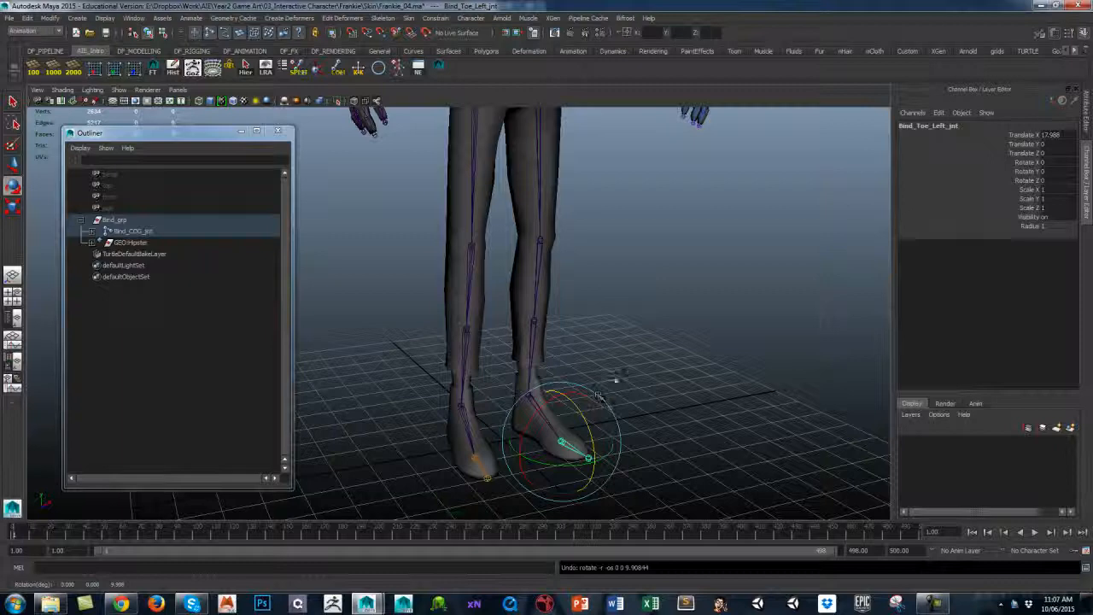
left_click(614, 376)
Try rotating Bind_Ankle_left_jnt to test how the foot pivots, undo the rotation, and clear the selection.
left_click(537, 400)
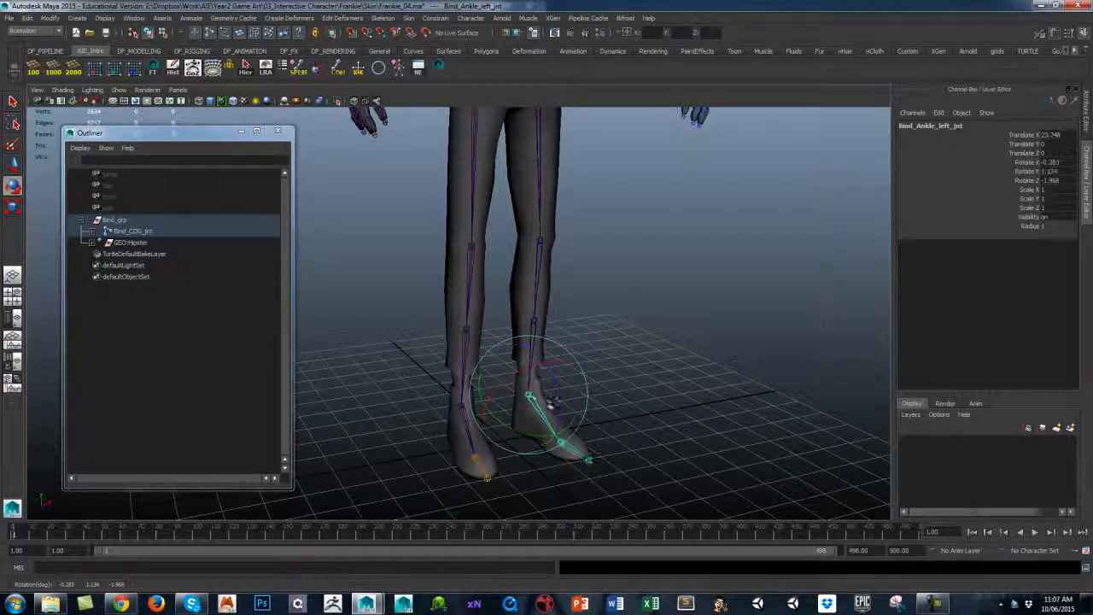
mouse_move(552, 401)
left_mouse_down()
mouse_move(555, 390)
mouse_move(566, 402)
left_mouse_up()
key("ctrl+z")
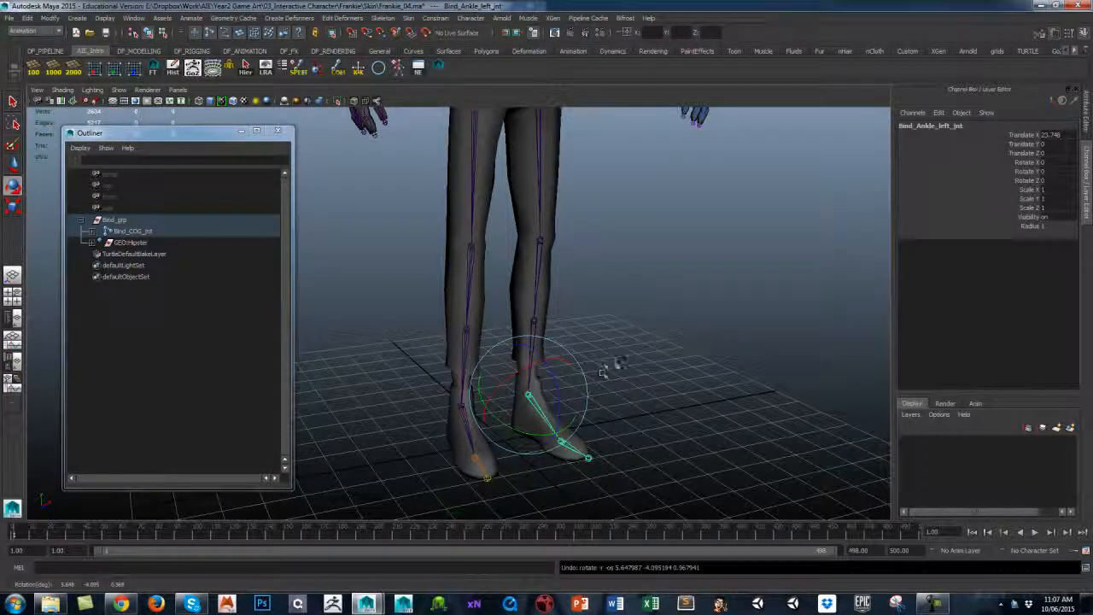
left_click_drag(603, 367, 593, 362, "alt")
left_click(595, 352)
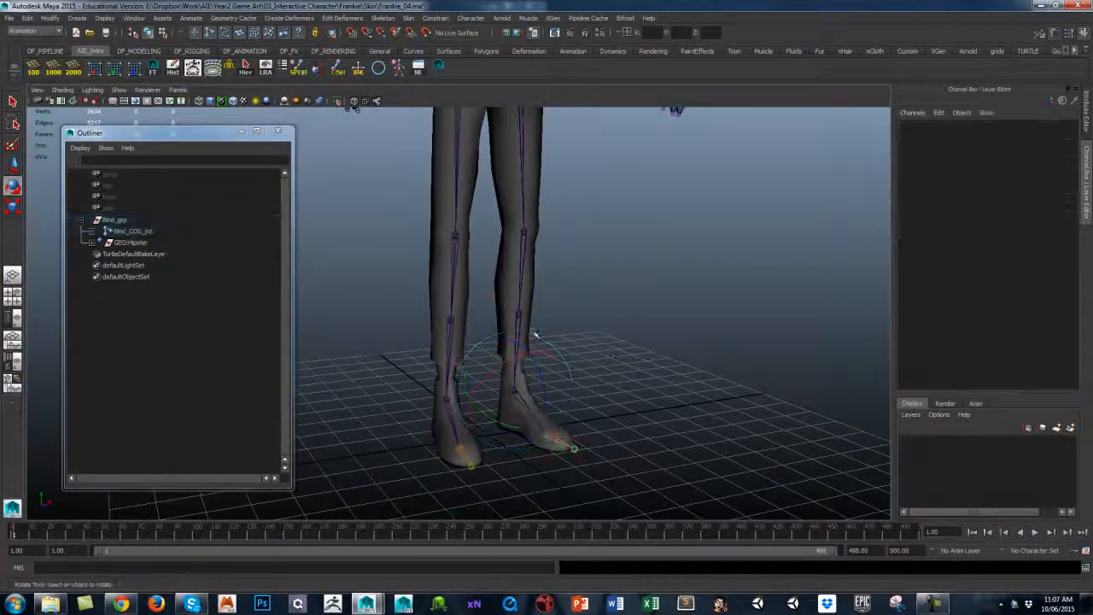
Compare the Bind_Shin_Left_jnt joint with the GEO:Shoes mesh by selecting each in turn, and clear the selection.
left_click(521, 337)
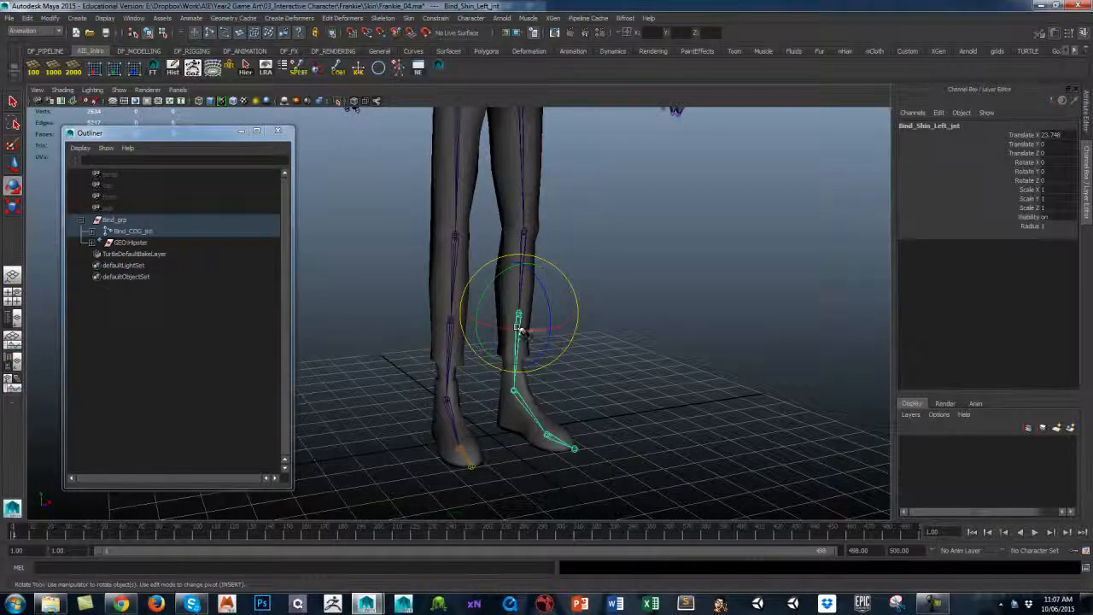
left_click(590, 325)
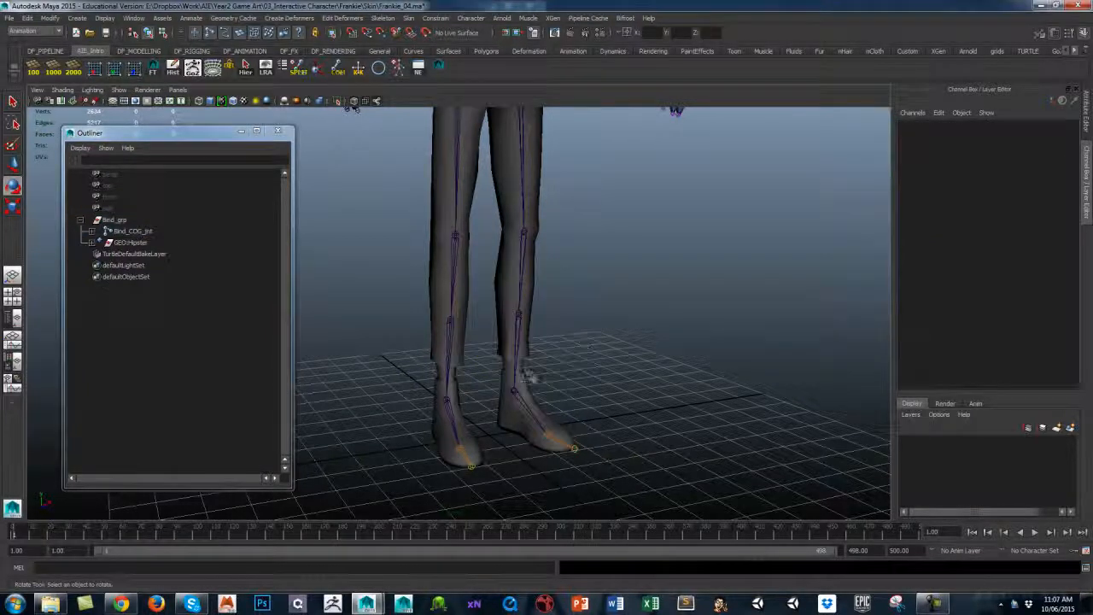
left_click(526, 380)
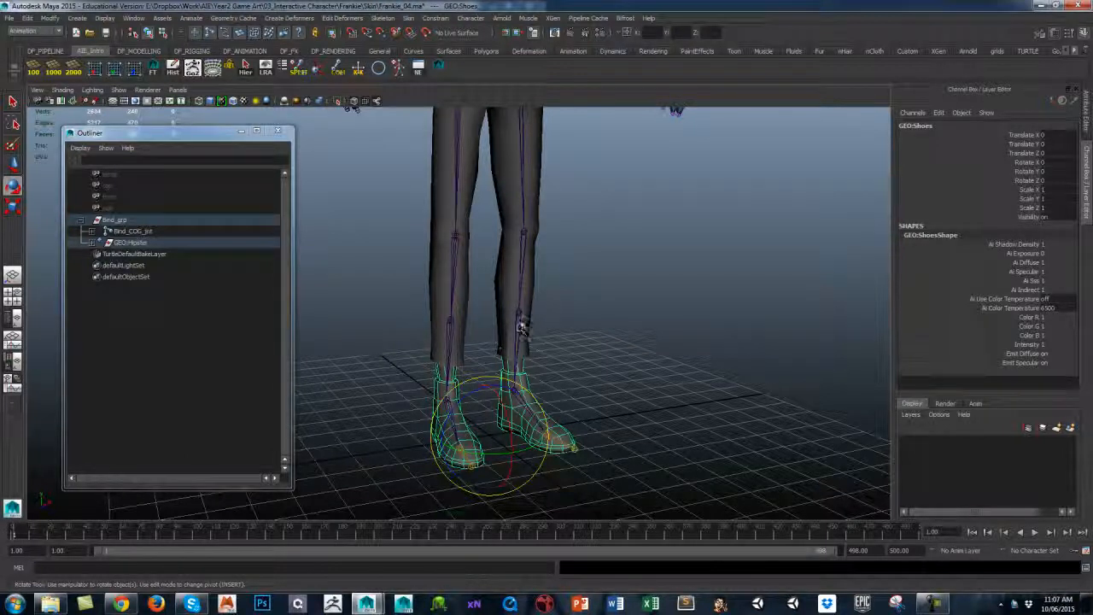
left_click(510, 343)
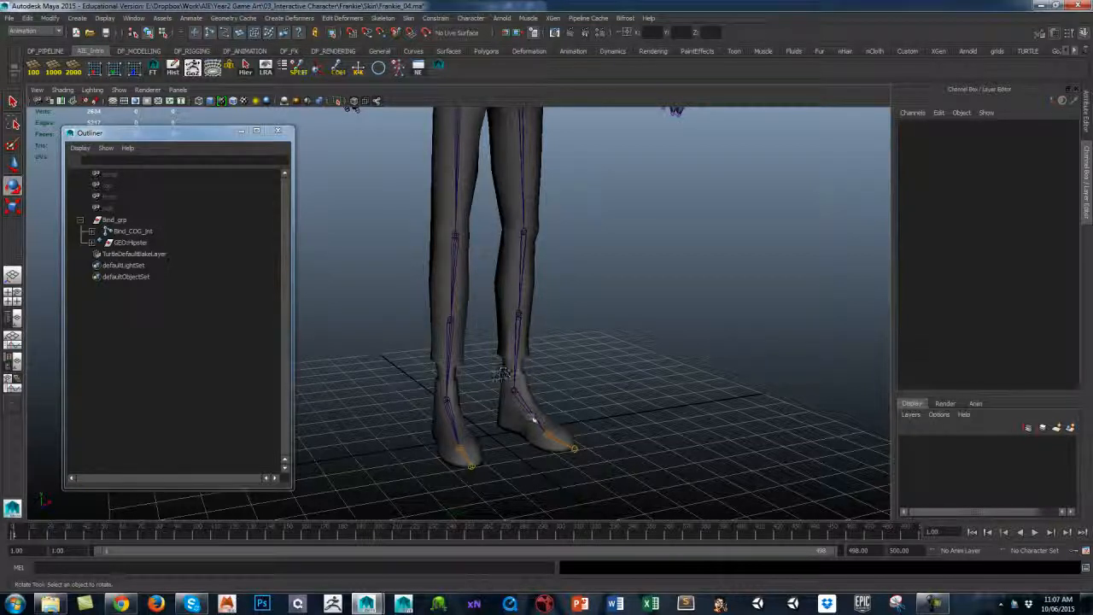
Select the left toe, ankle and shin joints, and add the matching joints of the right leg.
left_click(554, 440)
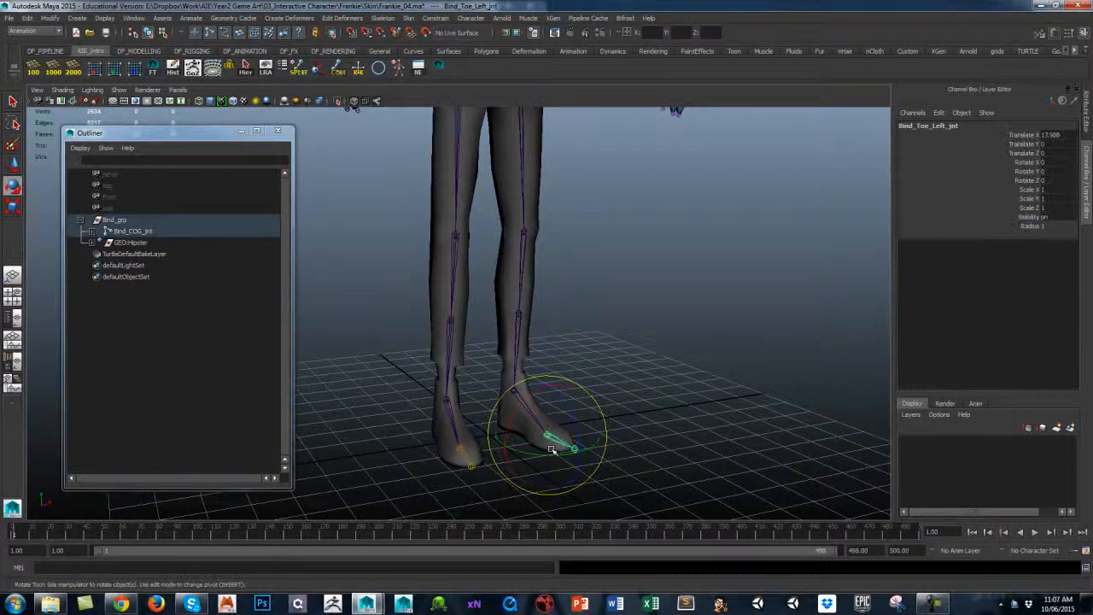
key("q")
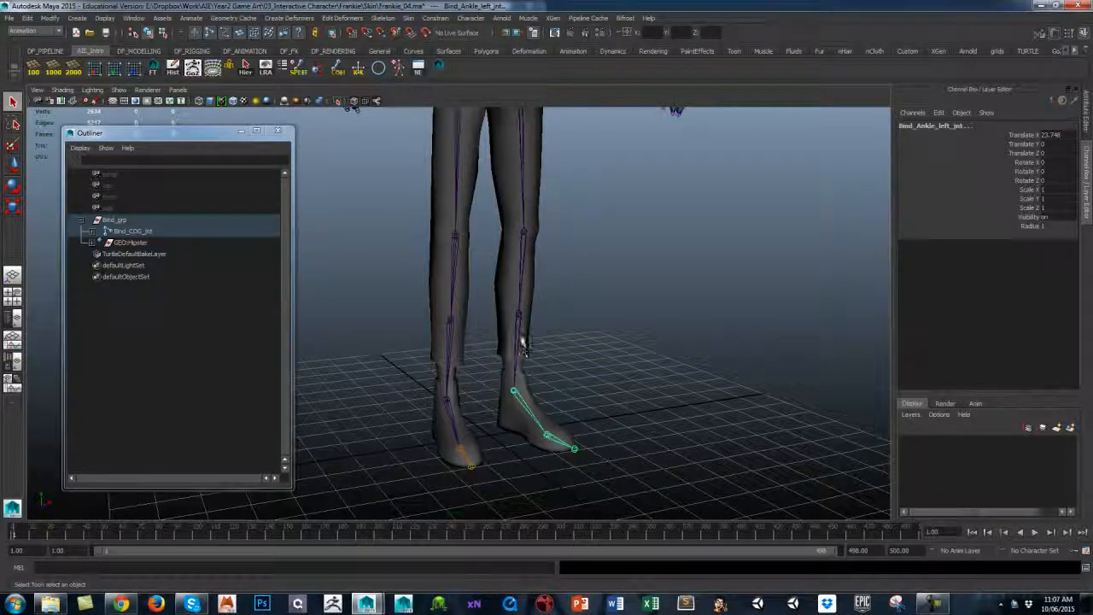
left_click(521, 345)
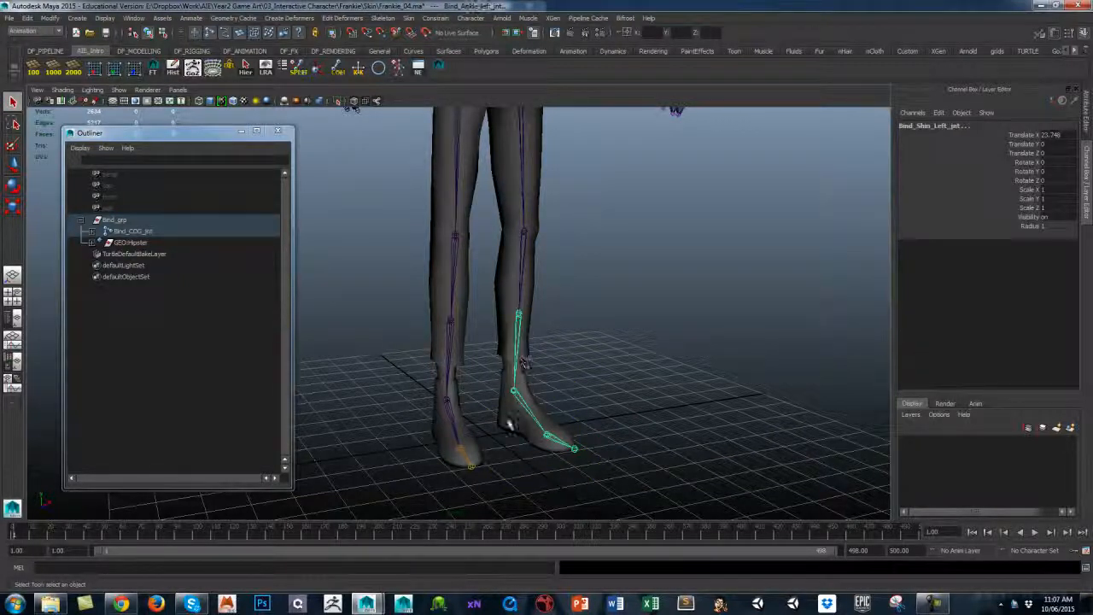
left_click(459, 455)
left_click(450, 410)
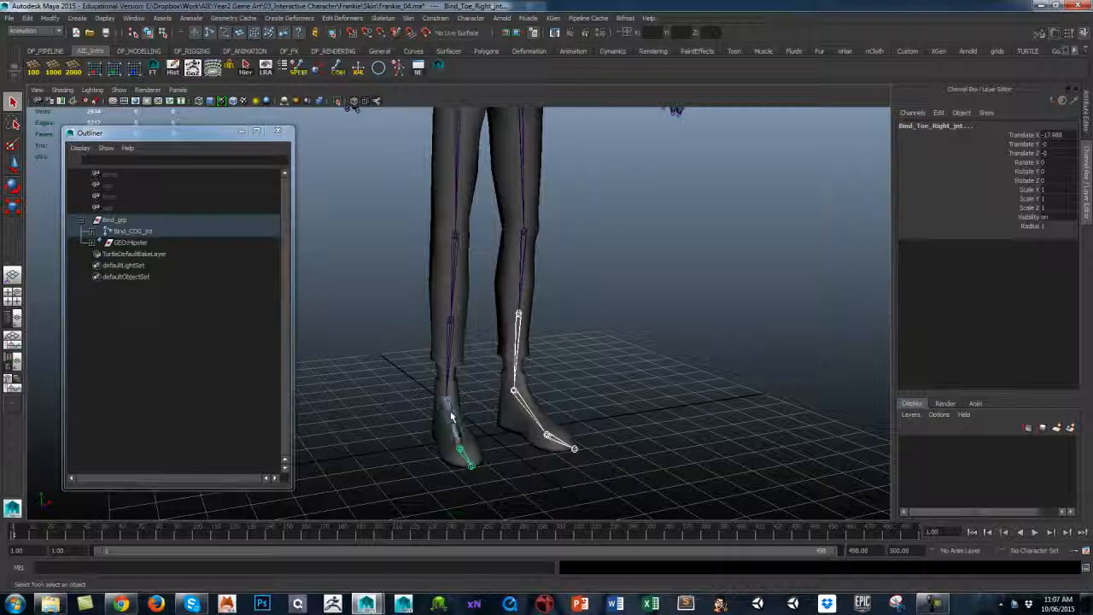
left_click(548, 366)
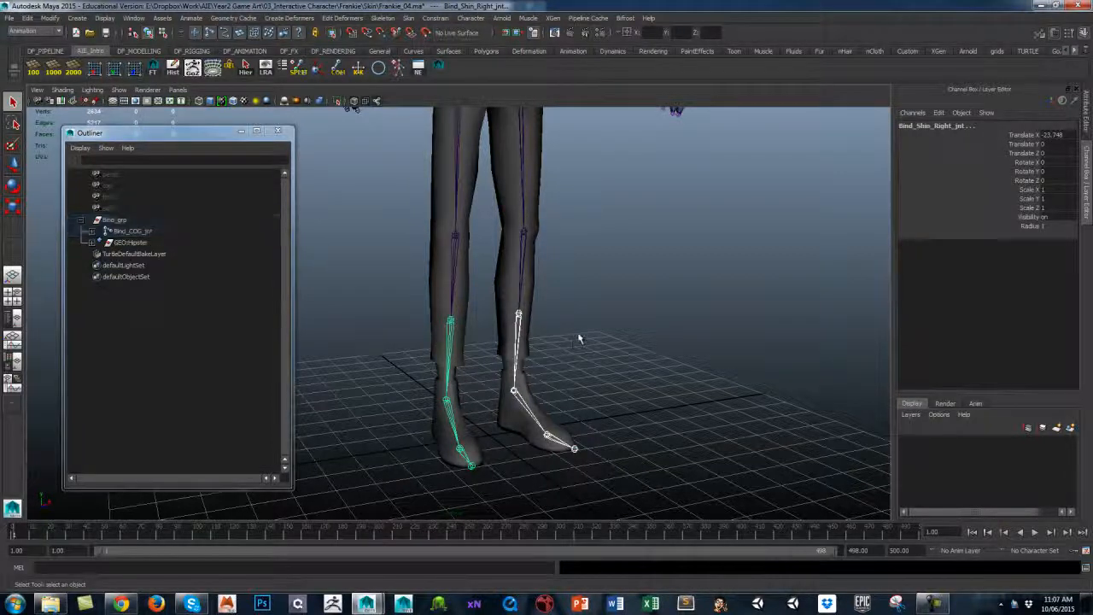
Examine the left leg's toe, ankle and shin joints again by selecting them, and leave nothing selected.
left_click(554, 444)
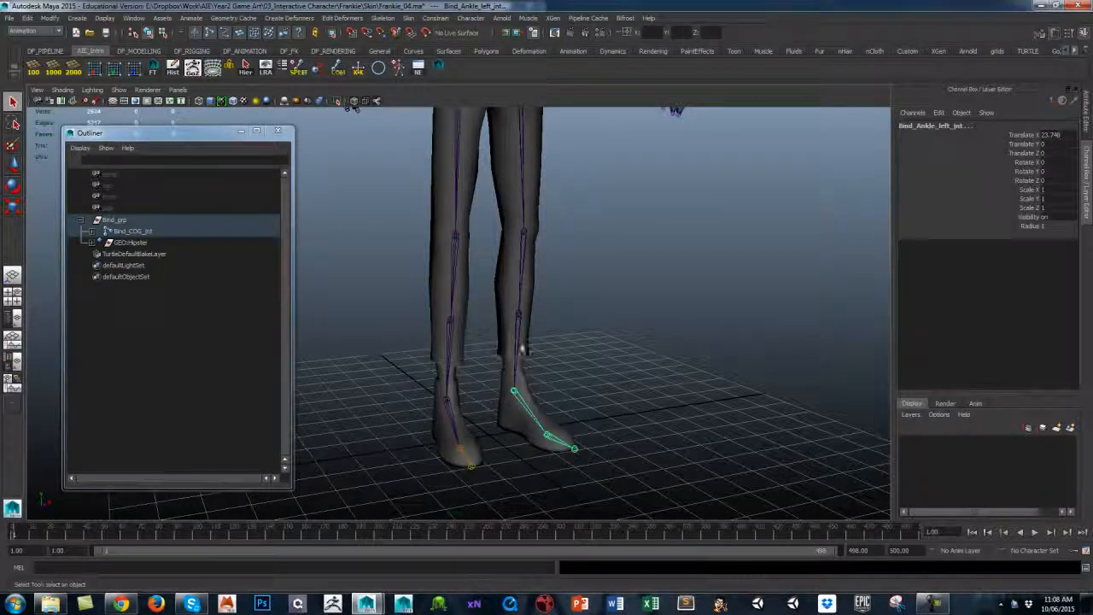
left_click(549, 341)
left_click(519, 331)
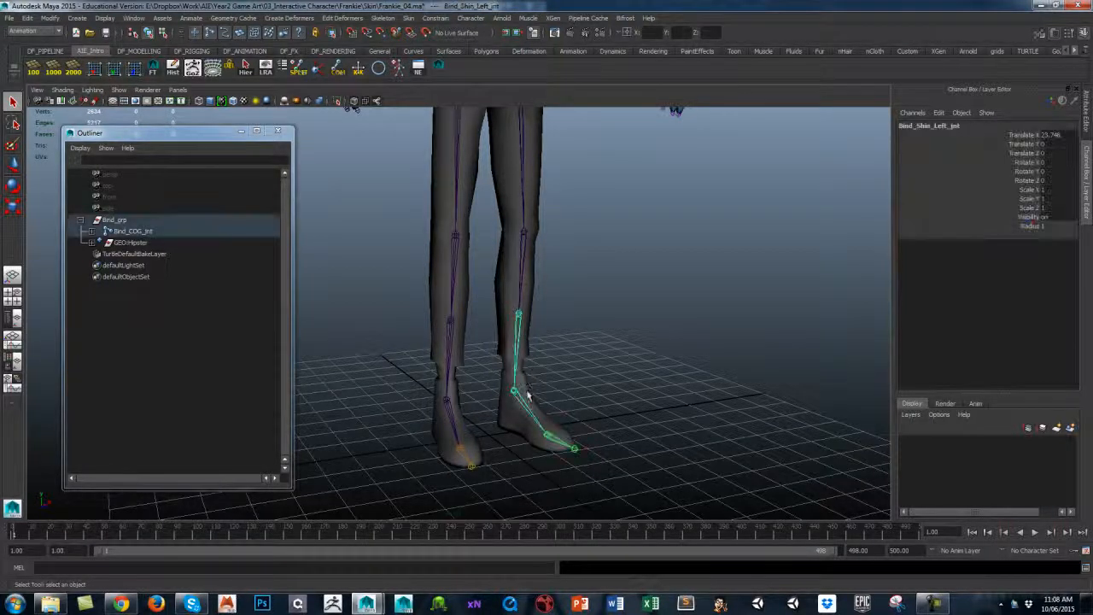
left_click(569, 313)
left_click(521, 322)
left_click(590, 345)
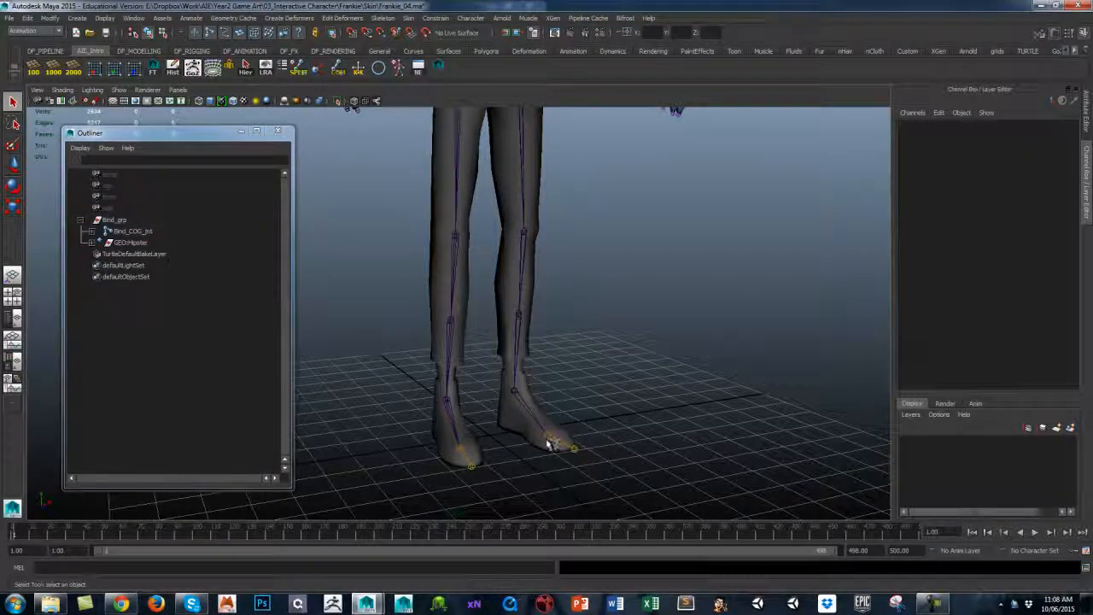
Select the toe, ankle and shin joints of both legs together with the GEO:Shoes mesh.
left_click(550, 443)
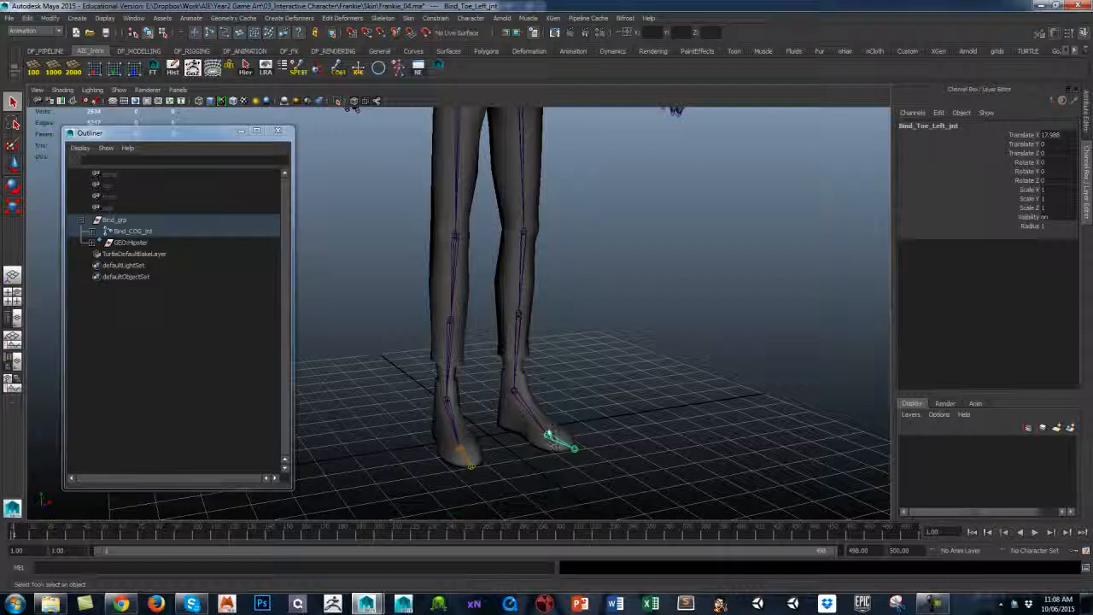
key("Up")
key("Up")
key("Up")
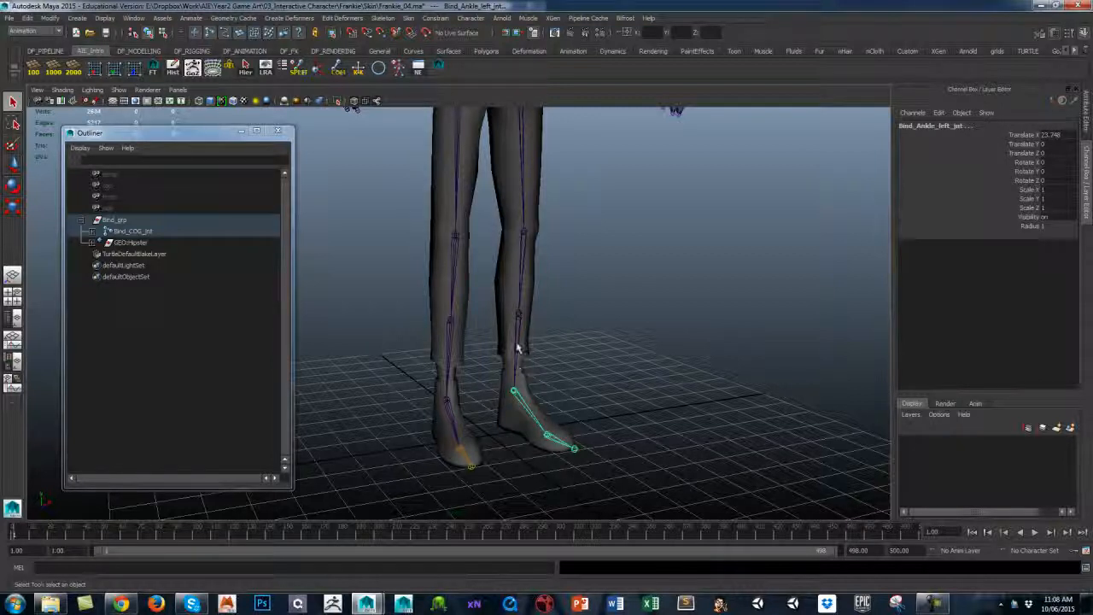
left_click(462, 451, "shift")
left_click(454, 426, "shift")
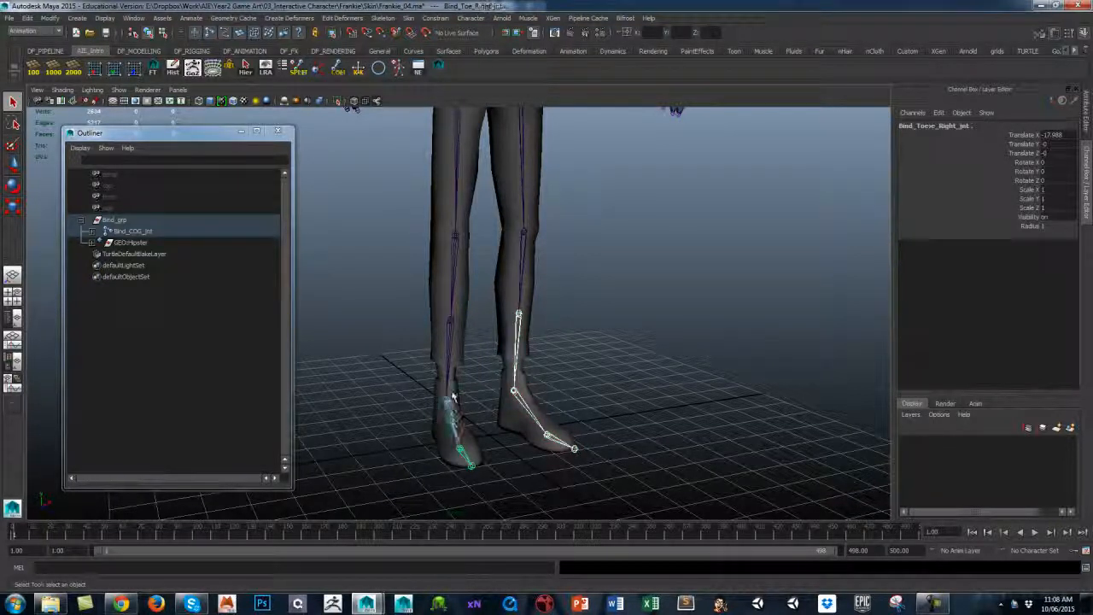
left_click(451, 360, "shift")
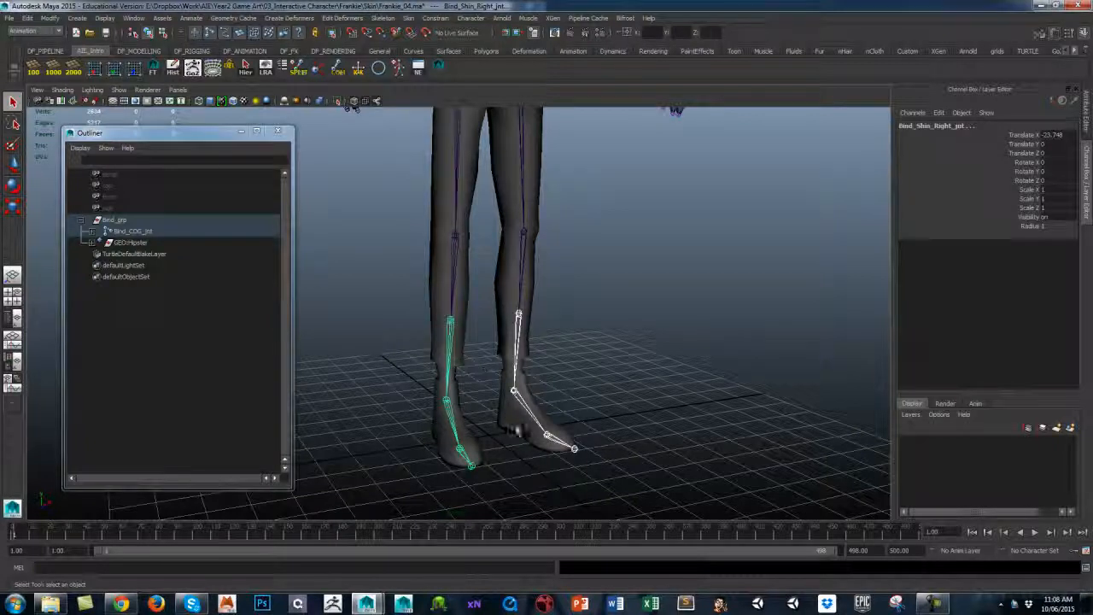
left_click(511, 428)
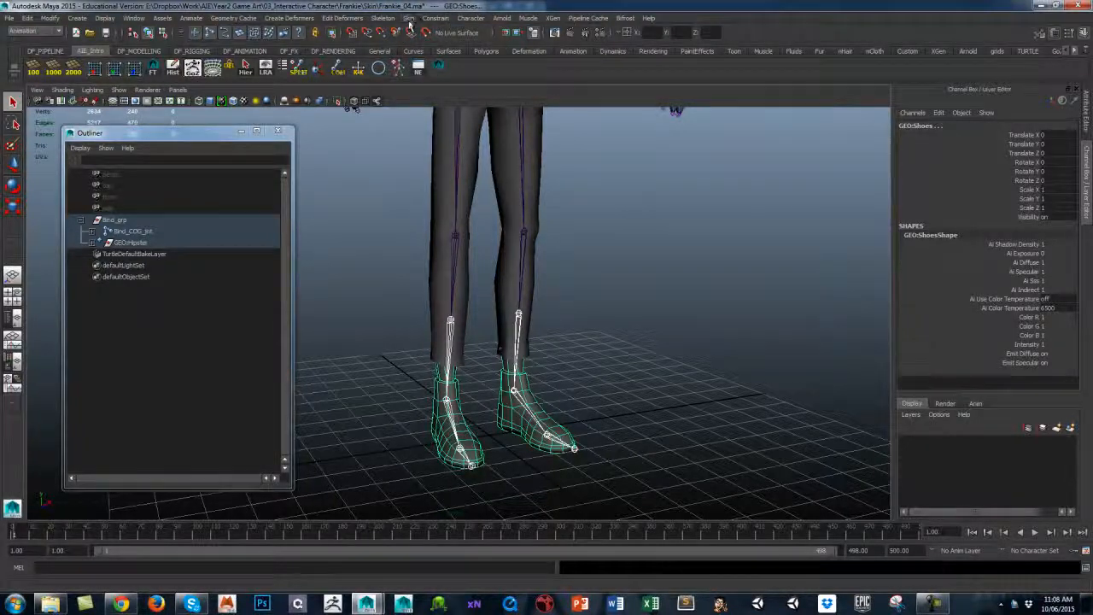
Open the Smooth Bind options and place the dialog clear of the shoes and selected joints.
left_click(409, 18)
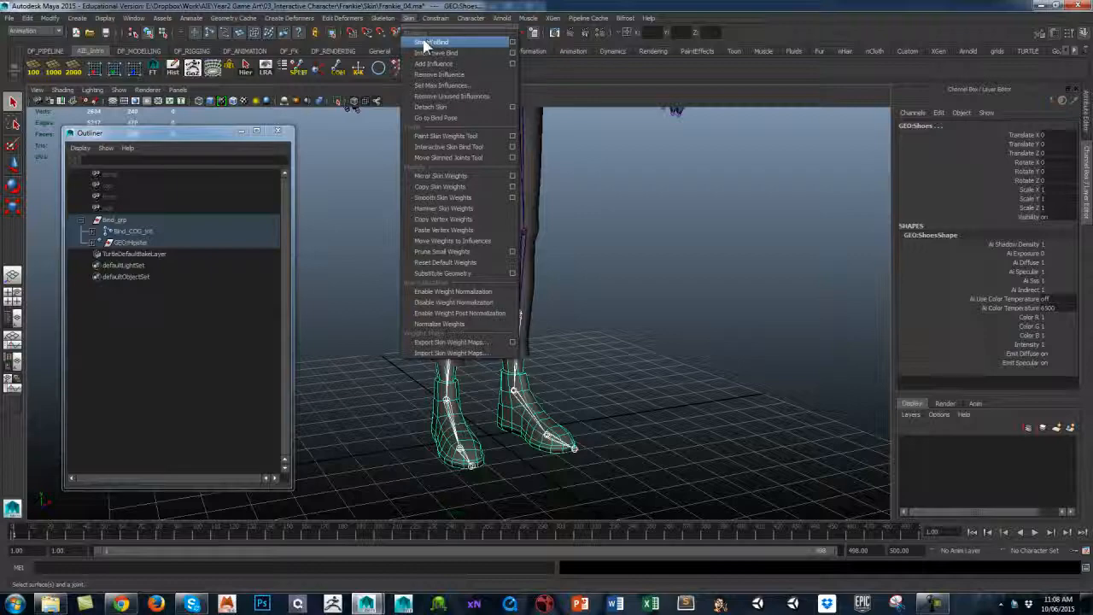
left_click(513, 48)
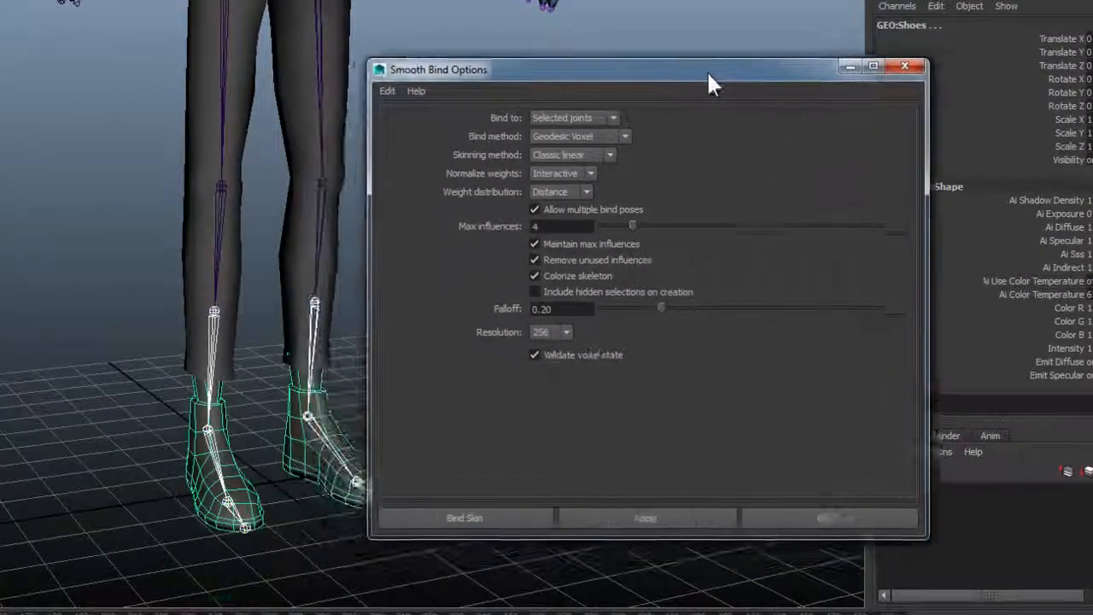
left_click_drag(706, 70, 775, 51)
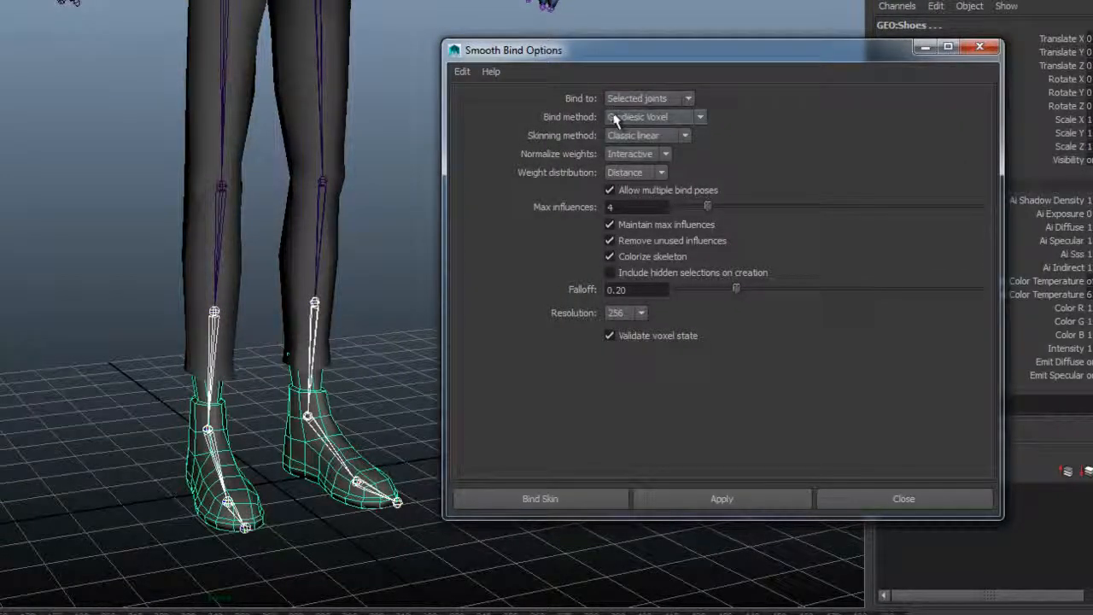
left_click_drag(677, 55, 691, 28)
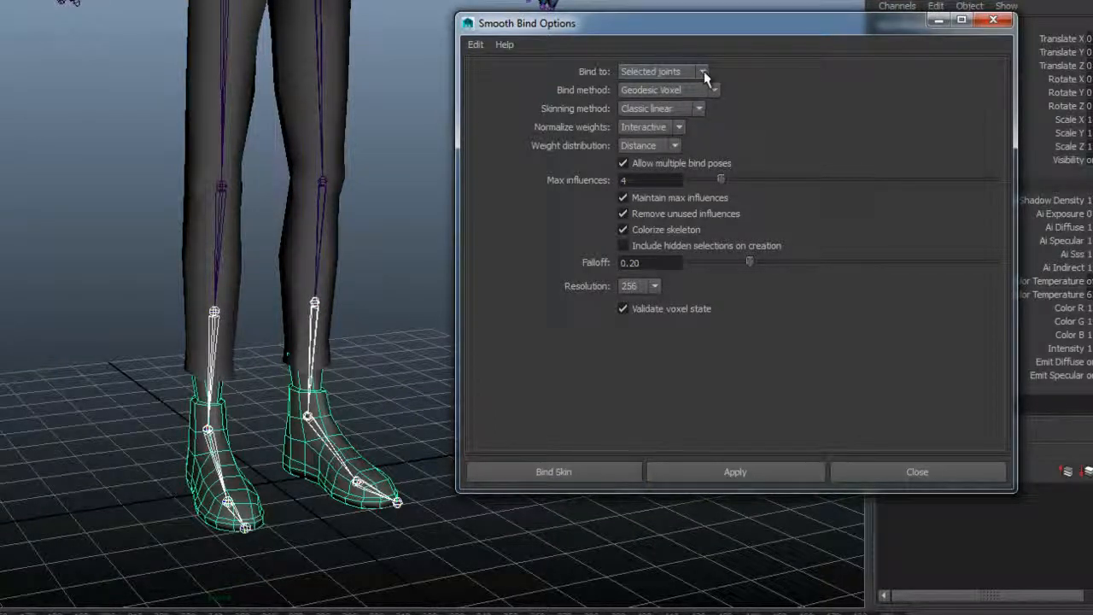
Switch the Bind to option to Joint hierarchy for comparison, and set it back to Selected joints.
left_click(704, 70)
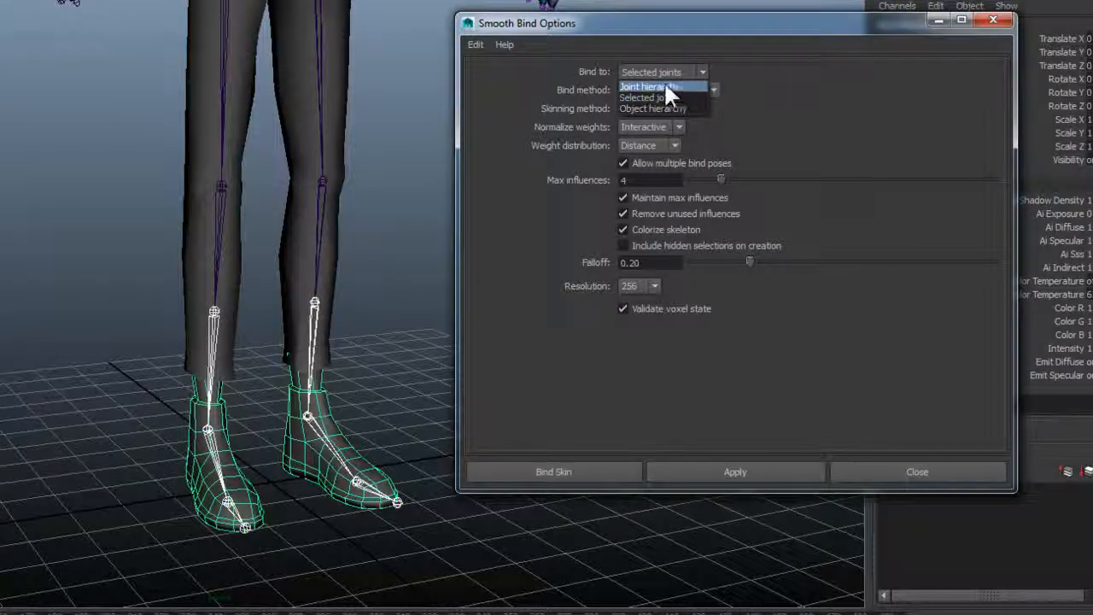
left_click(696, 86)
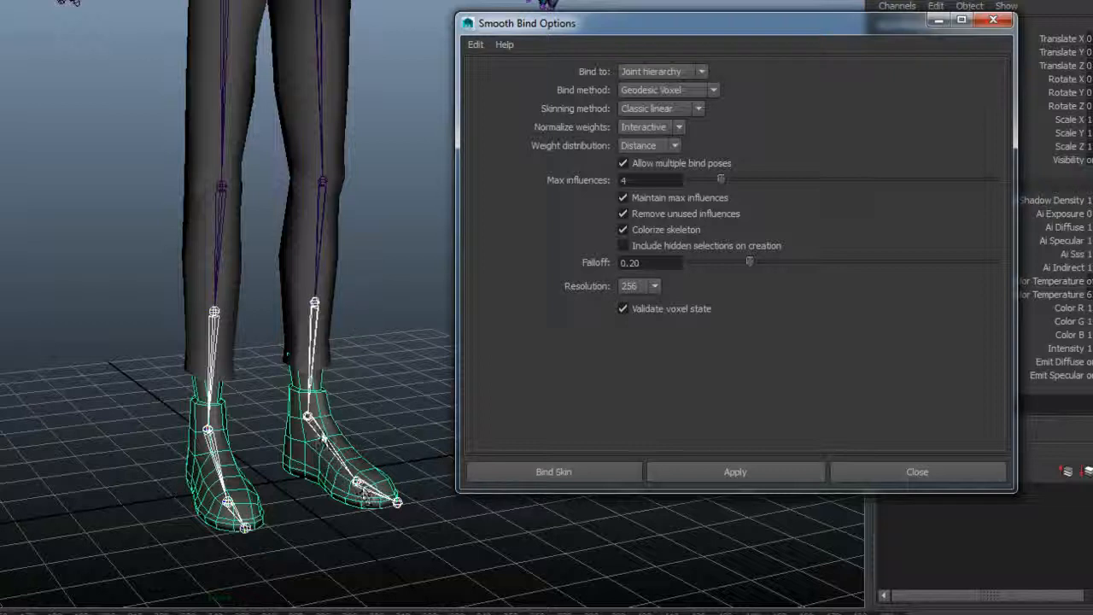
left_click(702, 73)
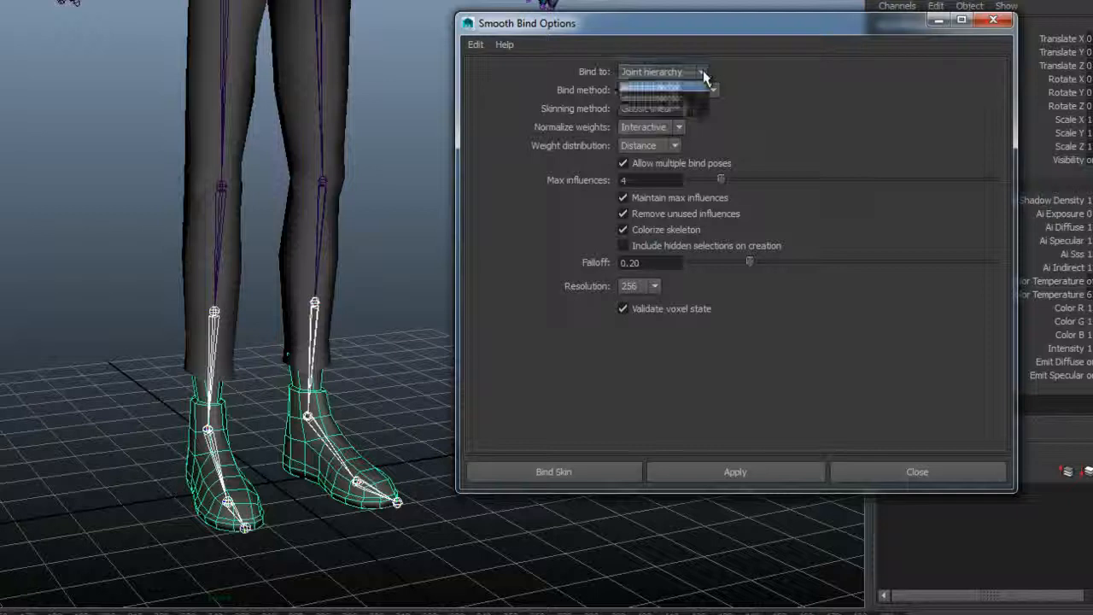
left_click(663, 98)
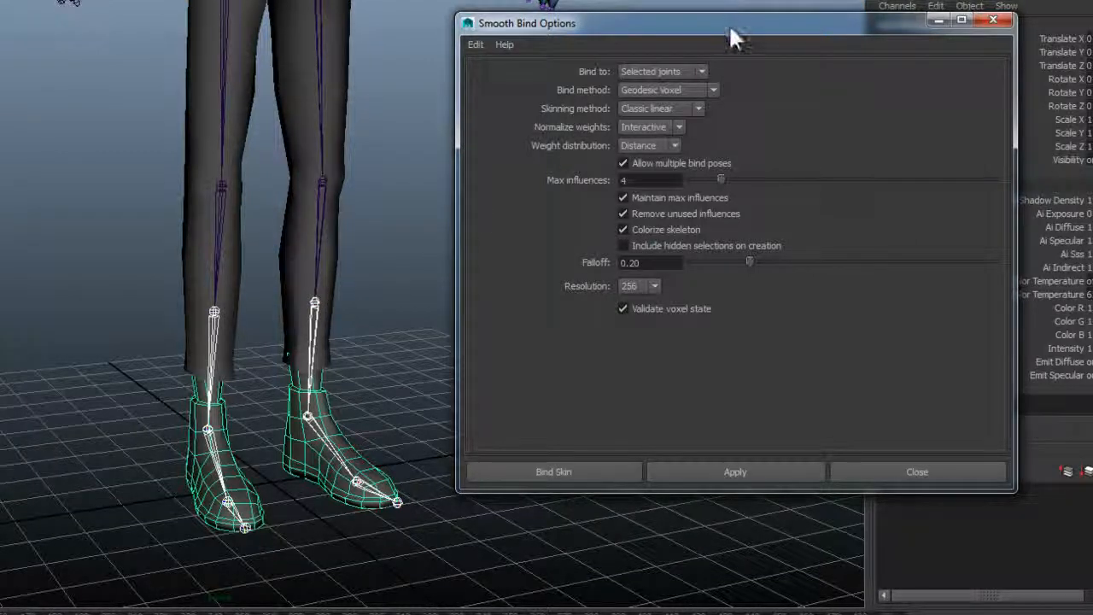
Review the available bind methods, switch the Bind method to Closest distance for comparison, and examine the legs and shoes.
left_click_drag(732, 28, 748, 0)
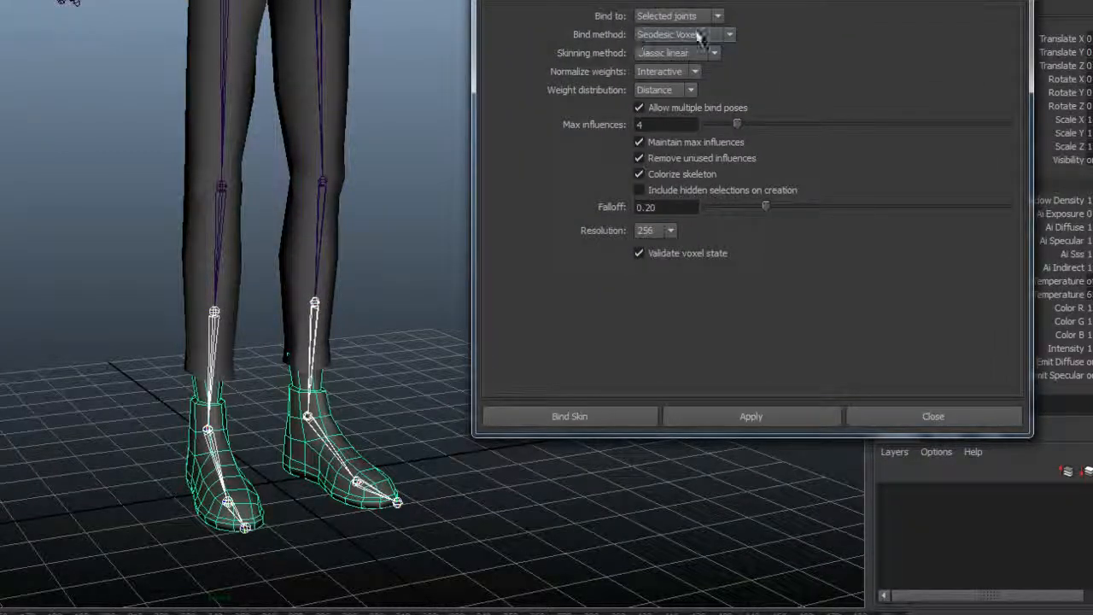
left_click(730, 34)
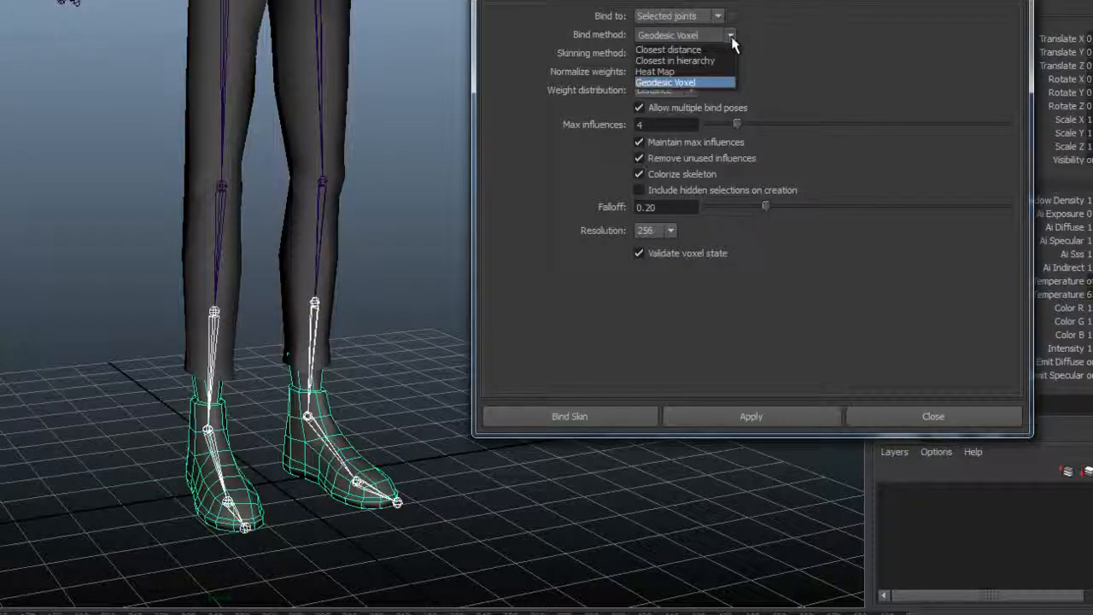
left_click(788, 33)
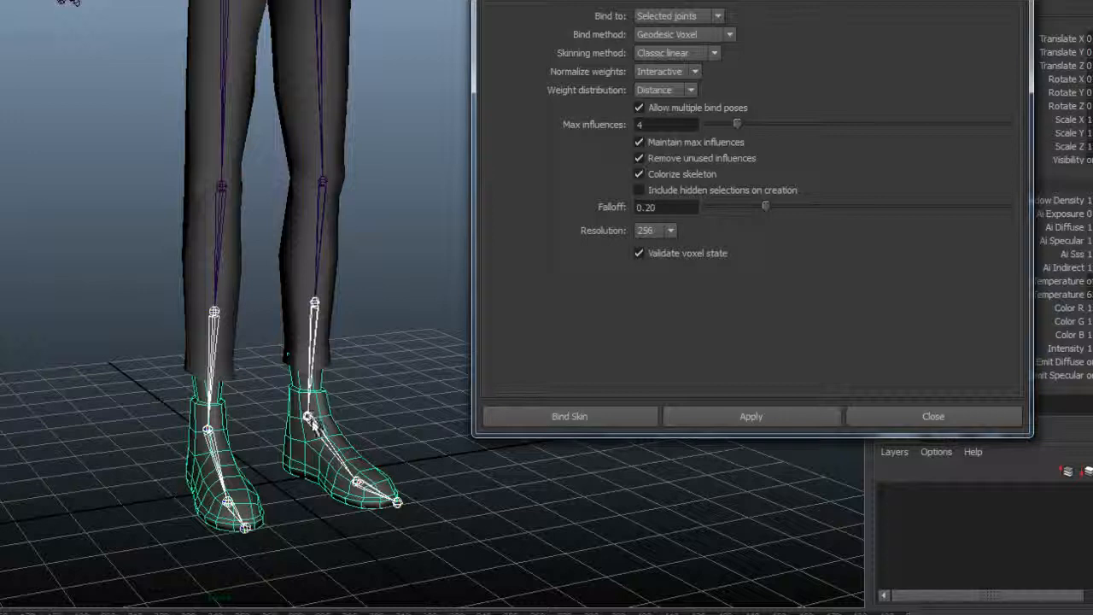
left_click(726, 35)
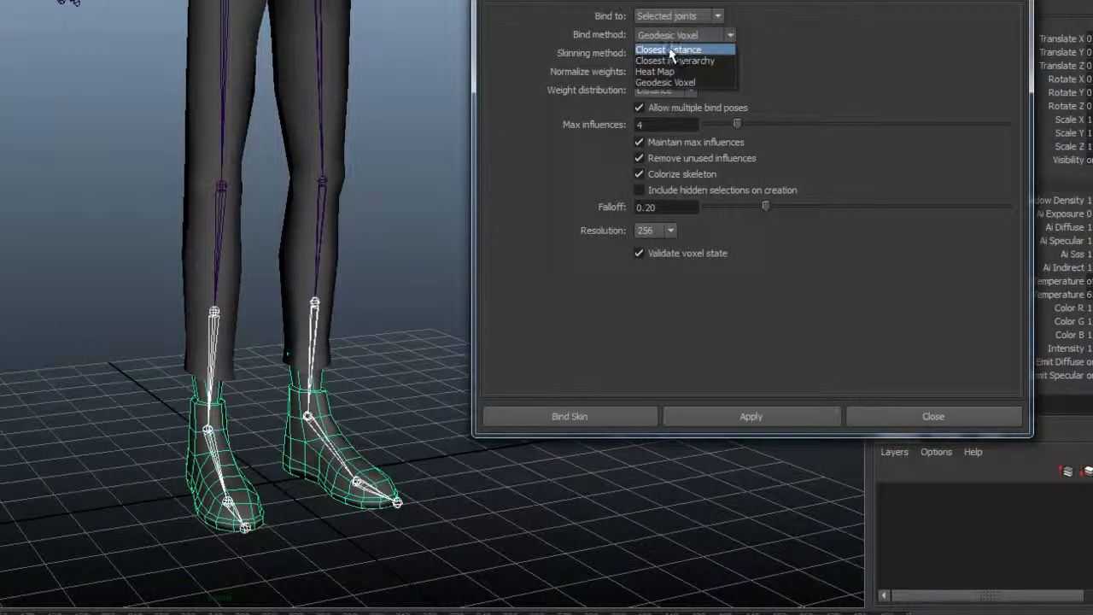
left_click(671, 50)
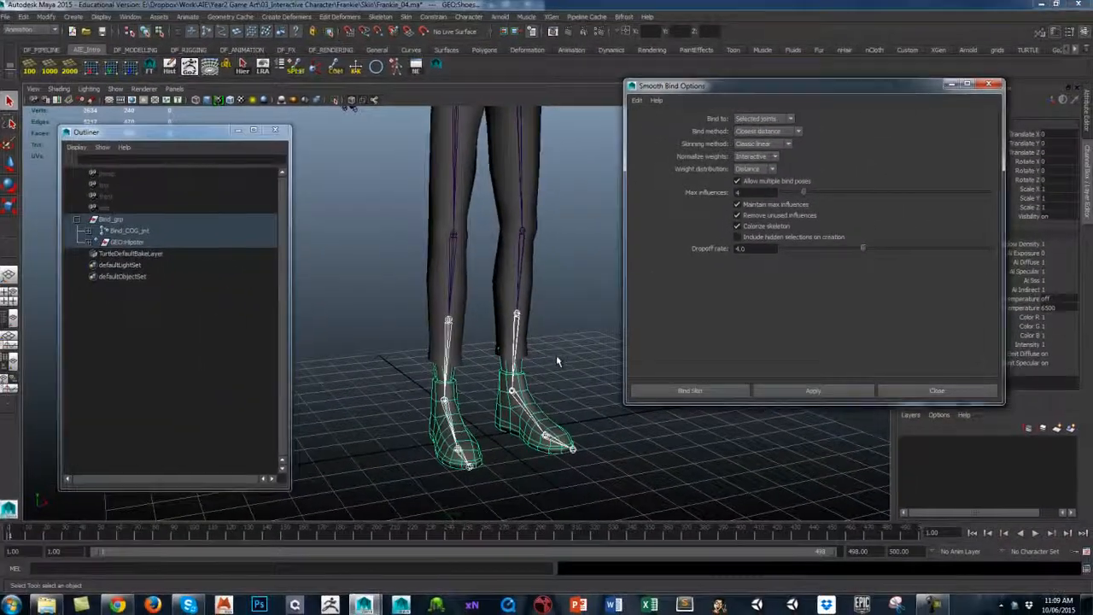
left_click_drag(370, 364, 343, 358, "alt")
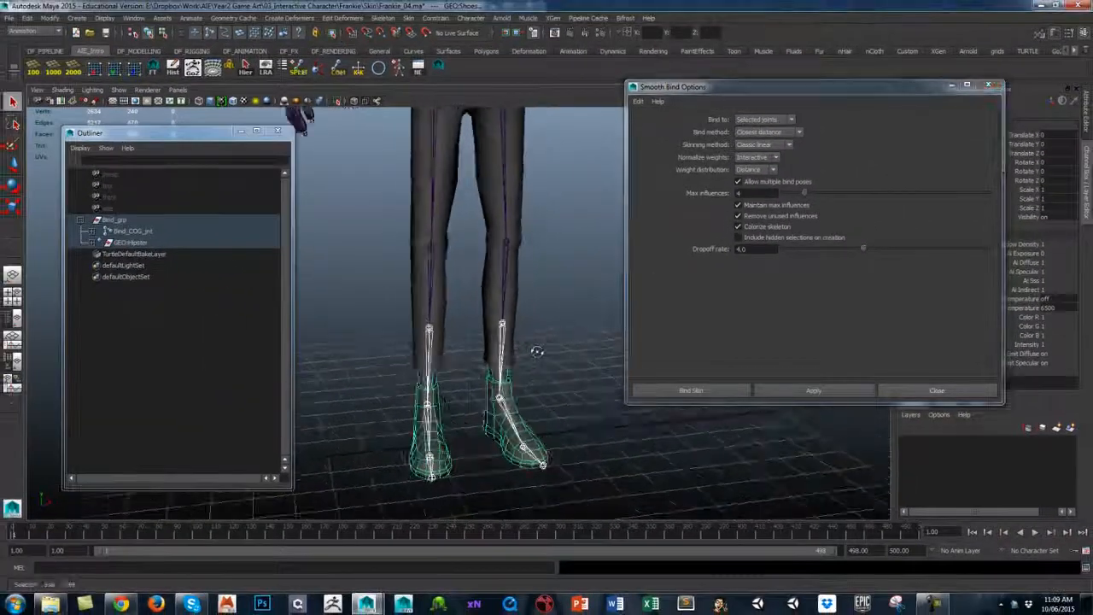
left_click_drag(536, 351, 531, 344, "alt")
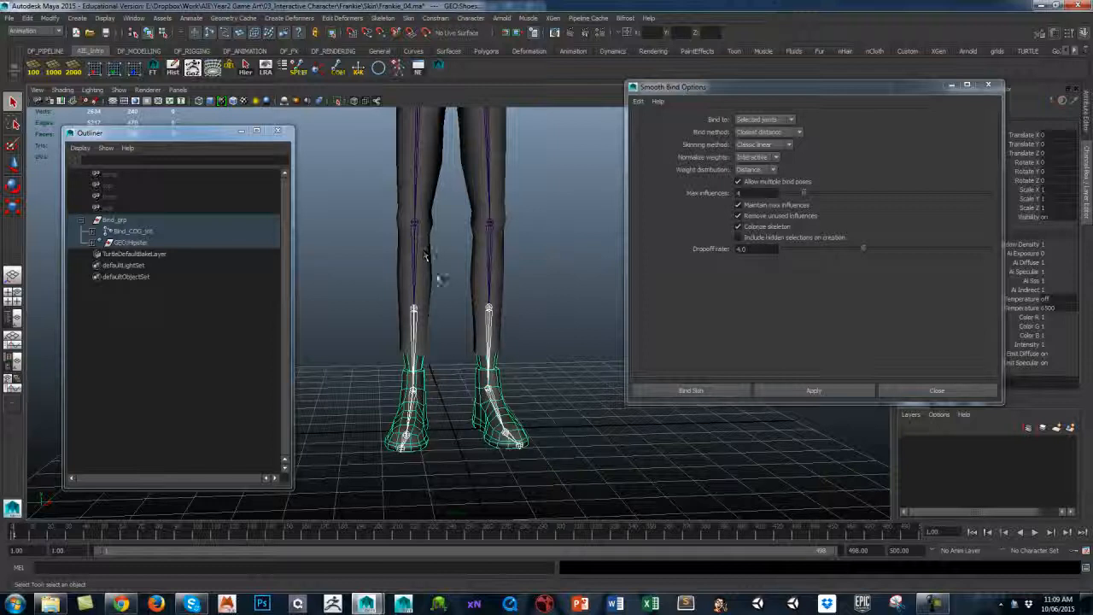
middle_click_drag(523, 256, 519, 333, "alt")
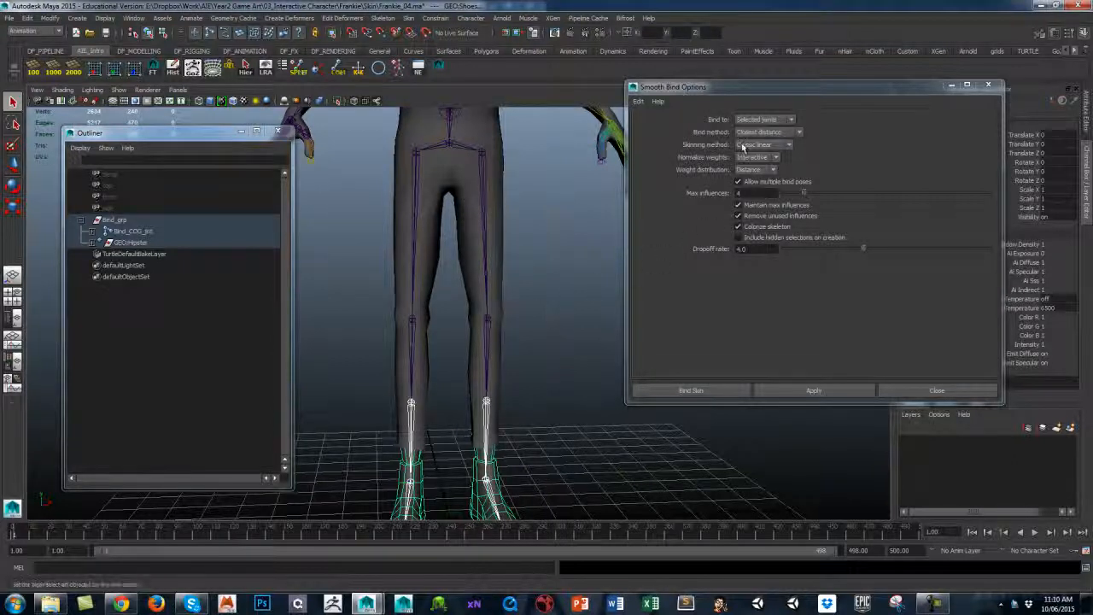
Try the Closest in hierarchy and Heat Map bind methods for comparison, dismissing the Windows color scheme prompt.
left_click(794, 134)
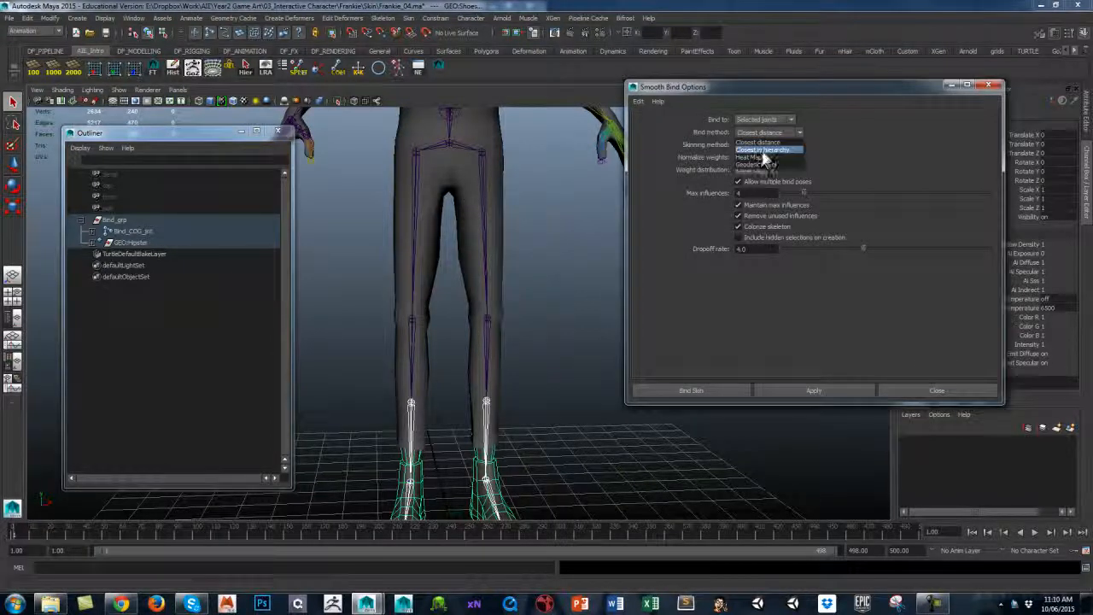
left_click(765, 151)
left_click_drag(526, 385, 527, 320, "alt")
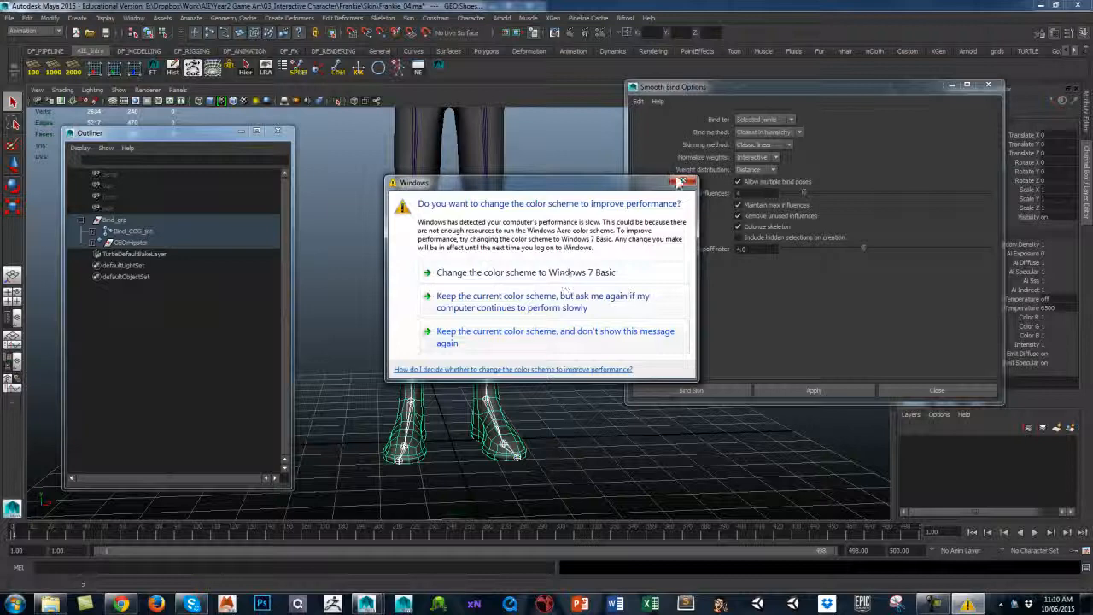
left_click(681, 182)
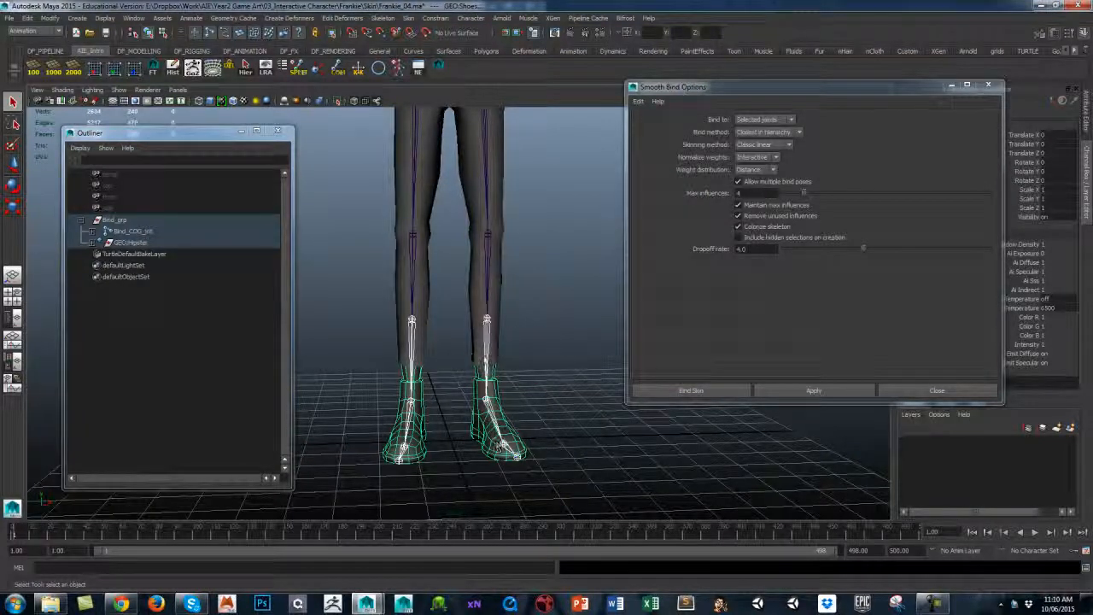
left_click(797, 132)
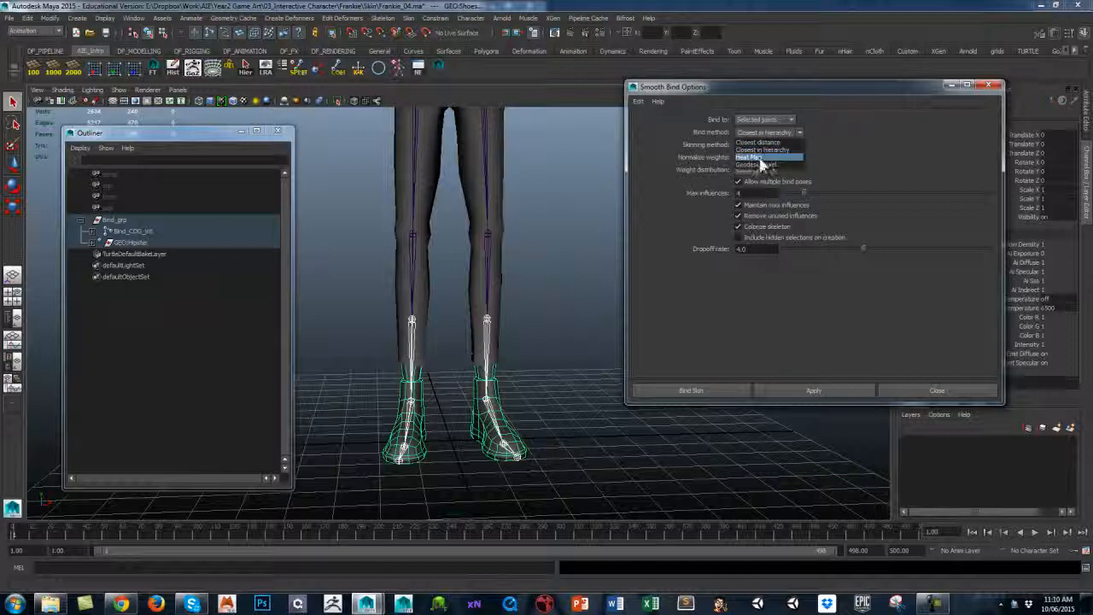
left_click(758, 157)
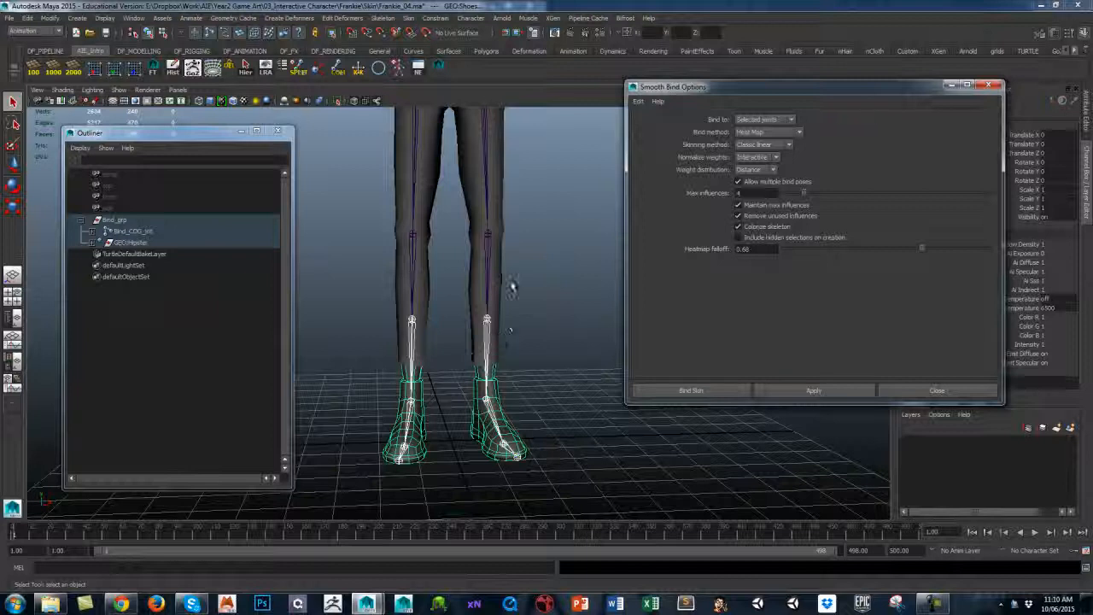
Set the Bind method to Geodesic Voxel and bind the shoes mesh to the selected leg joints.
left_click(800, 134)
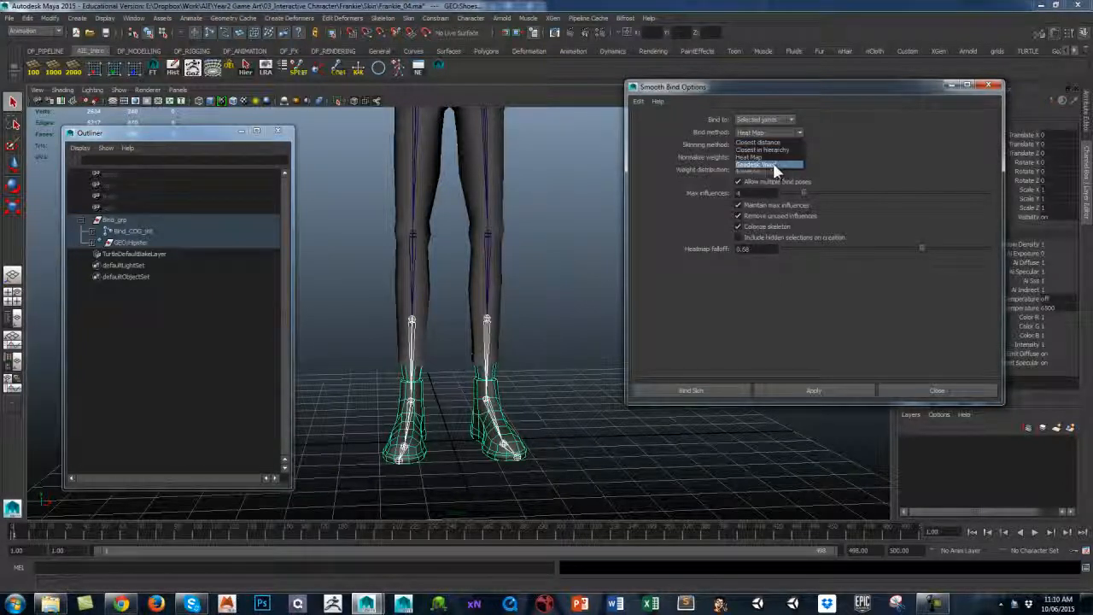
left_click(773, 166)
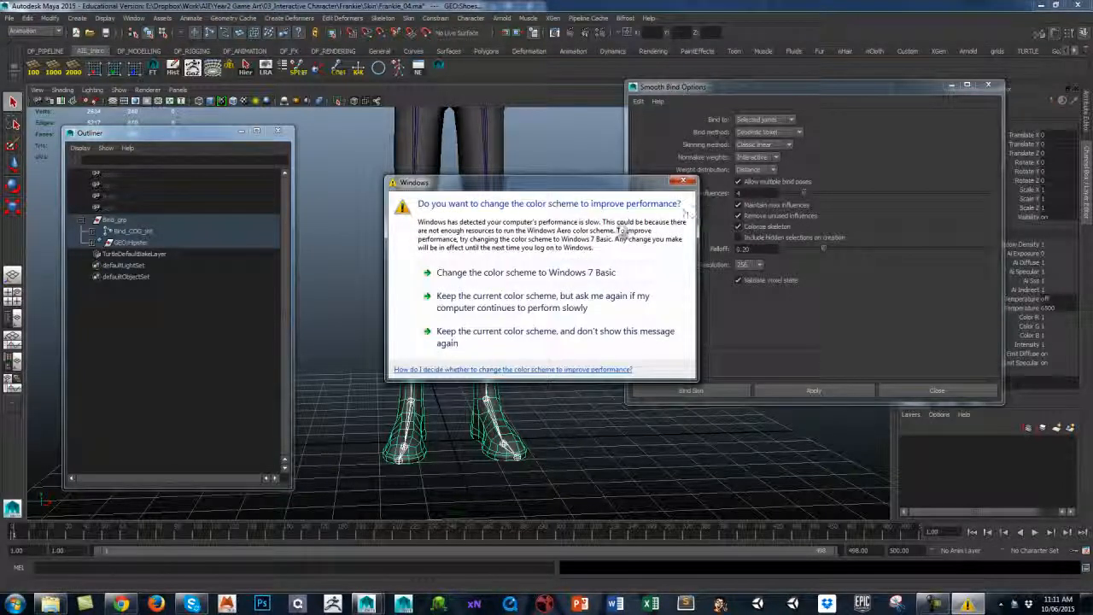
left_click(684, 184)
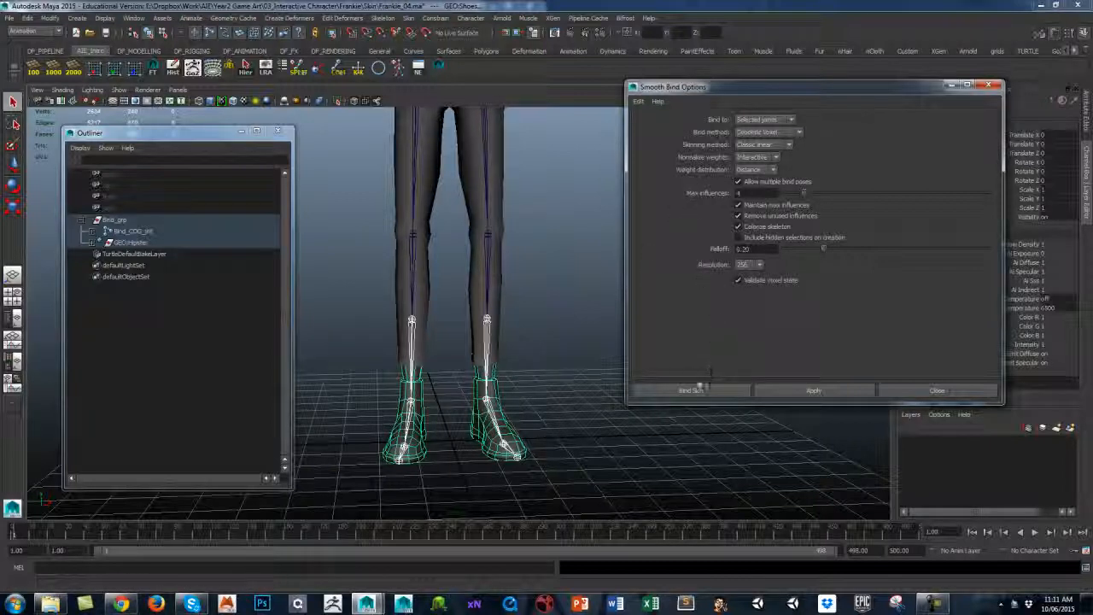
left_click(707, 392)
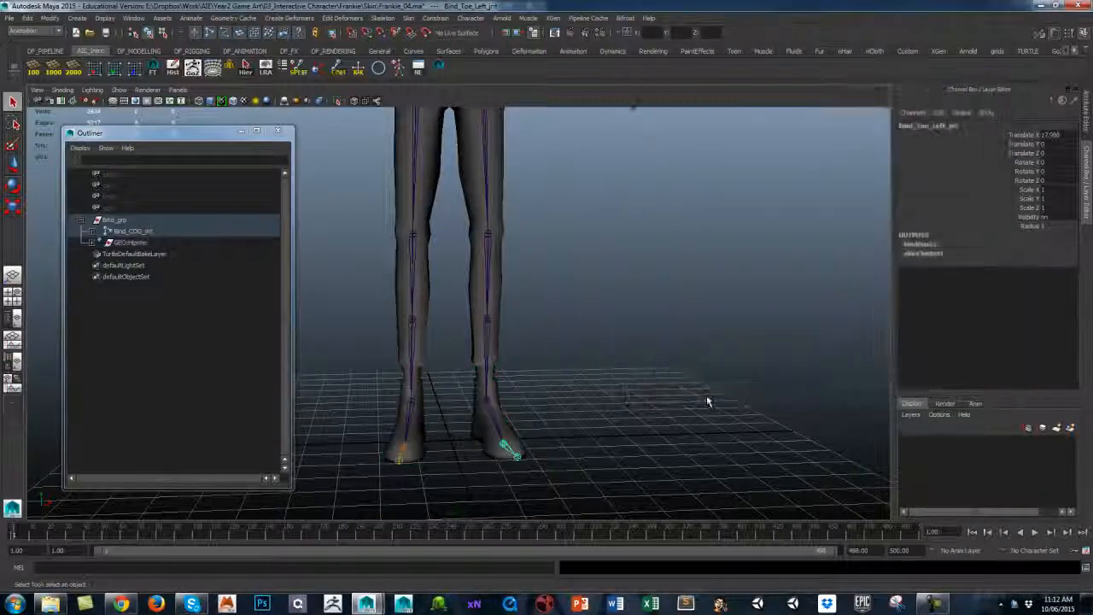
Test the shoe deformation by rotating the left toe joint, and undo the rotation.
left_click_drag(658, 355, 647, 378, "alt")
left_click(646, 378)
left_click(546, 420)
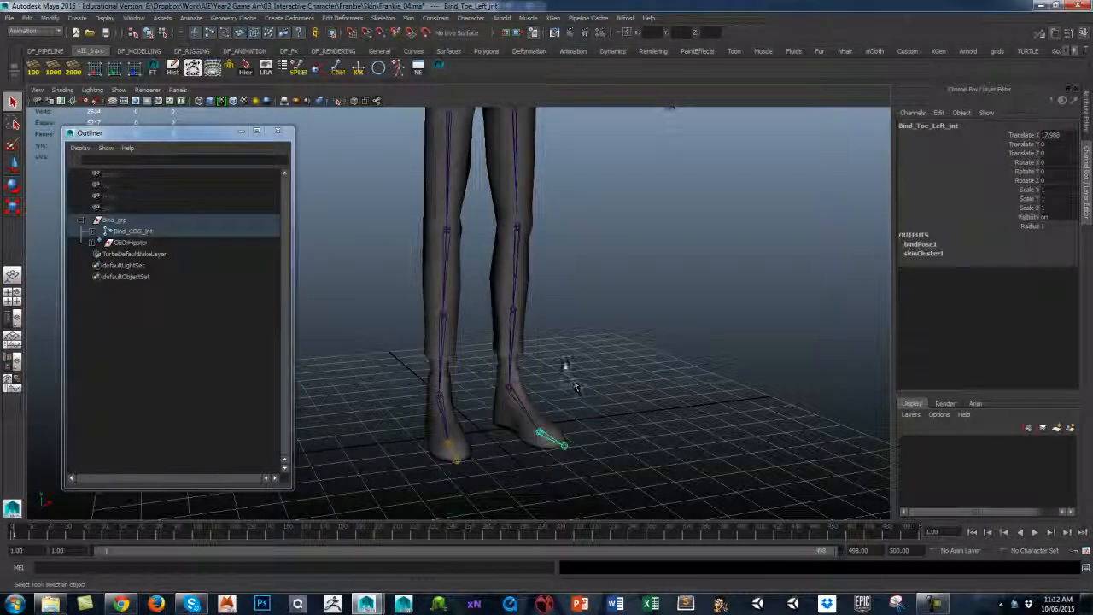
key("e")
mouse_move(564, 399)
left_mouse_down()
mouse_move(562, 369)
mouse_move(562, 383)
left_mouse_up()
key("ctrl+z")
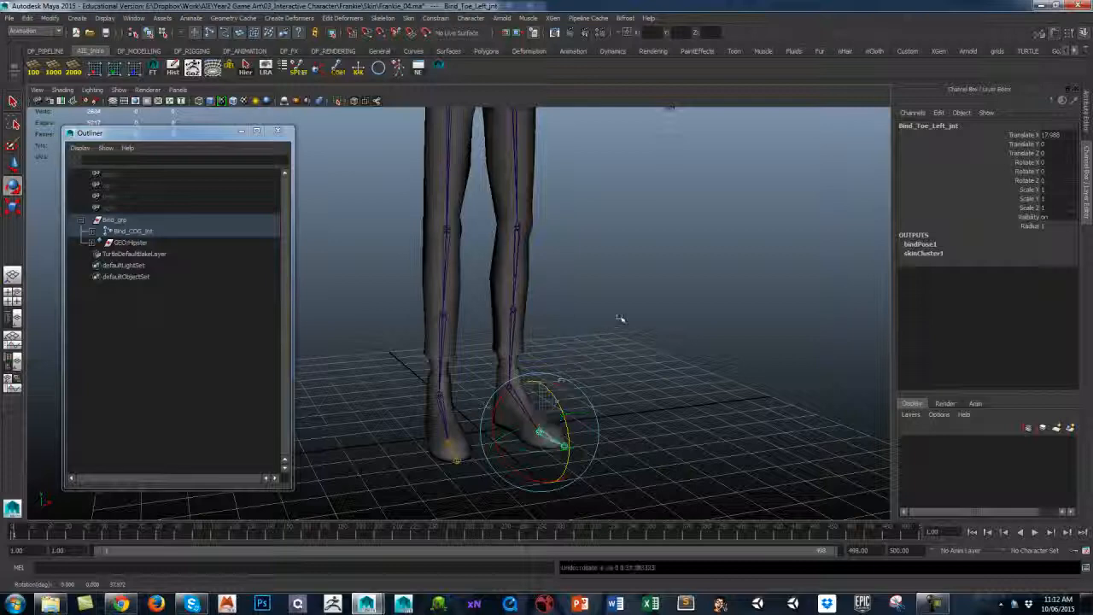
Test the shoe deformation by rotating the left ankle joint, and undo the rotation.
left_click(620, 319)
left_click(530, 399)
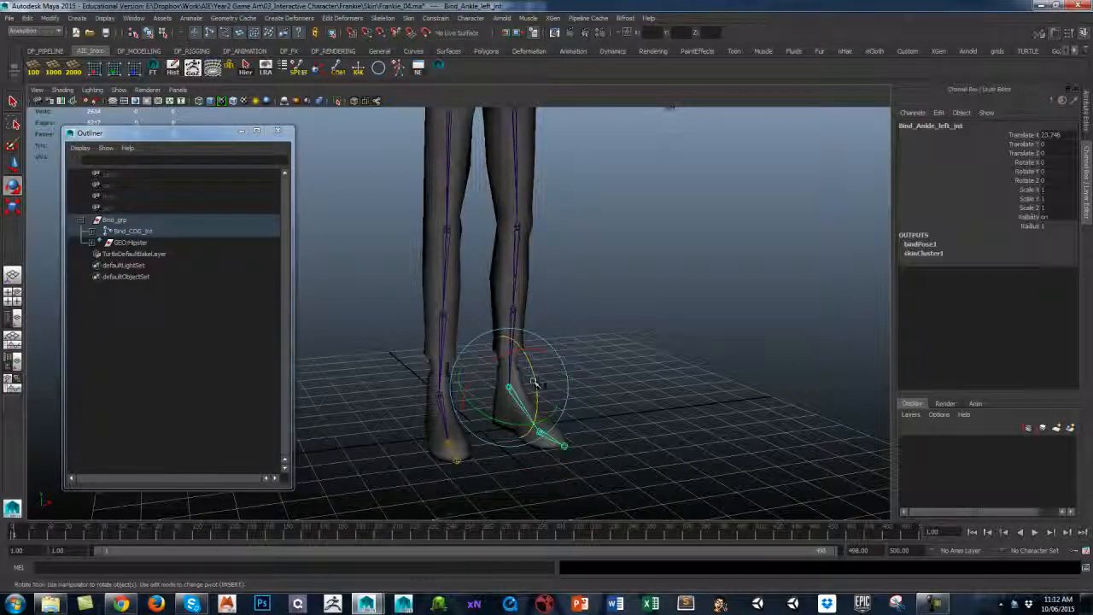
left_click_drag(532, 379, 511, 401)
key("ctrl+z")
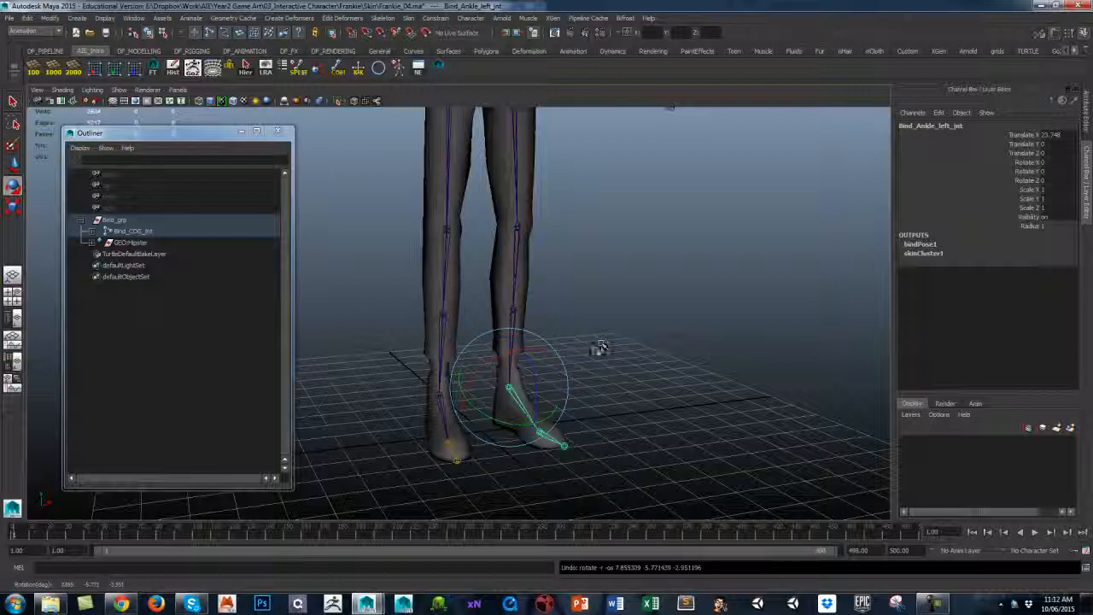